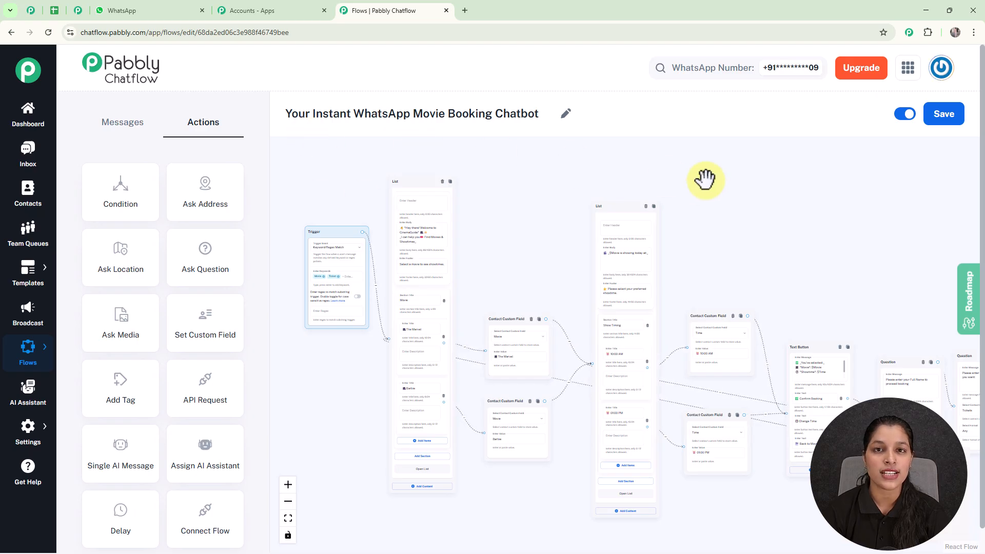
Examine the blocks of the WhatsApp movie booking flow, from the showtime list through the questions to the final confirmation message
{"action": "scroll", "coordinate": [723, 280], "scroll_direction": "up", "scroll_amount": 5}
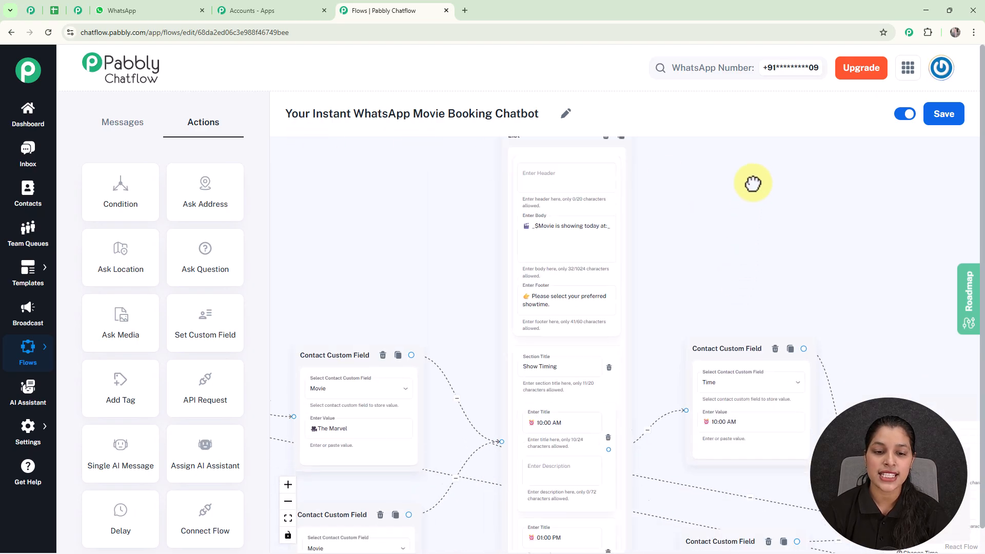
{"action": "left_click_drag", "start_coordinate": [753, 190], "coordinate": [757, 123]}
{"action": "left_click_drag", "start_coordinate": [829, 226], "coordinate": [732, 163]}
{"action": "left_click_drag", "start_coordinate": [860, 215], "coordinate": [667, 161]}
{"action": "left_click_drag", "start_coordinate": [796, 184], "coordinate": [710, 191]}
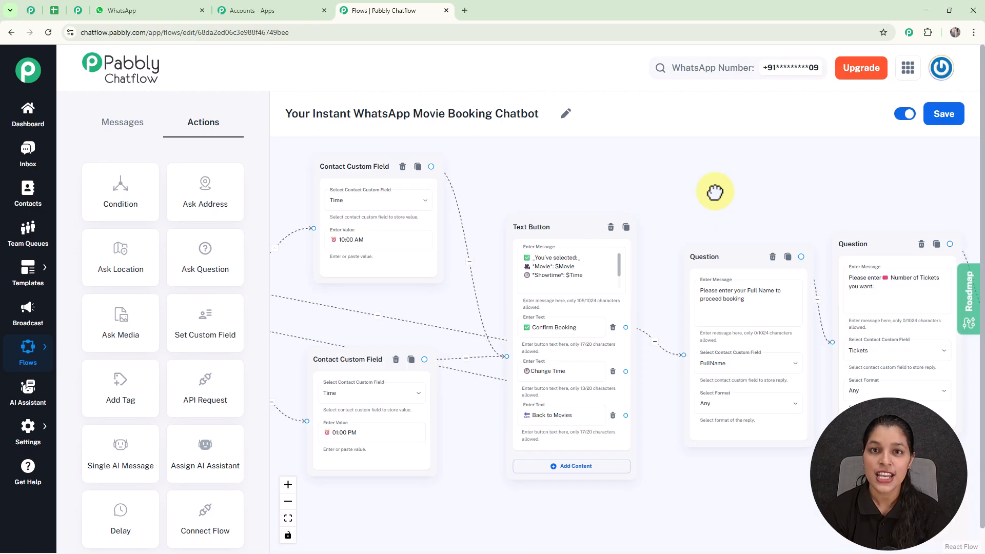
{"action": "scroll", "coordinate": [687, 149], "scroll_direction": "down", "scroll_amount": 1}
{"action": "scroll", "coordinate": [687, 148], "scroll_direction": "down", "scroll_amount": 1}
{"action": "left_click_drag", "start_coordinate": [682, 171], "coordinate": [658, 193]}
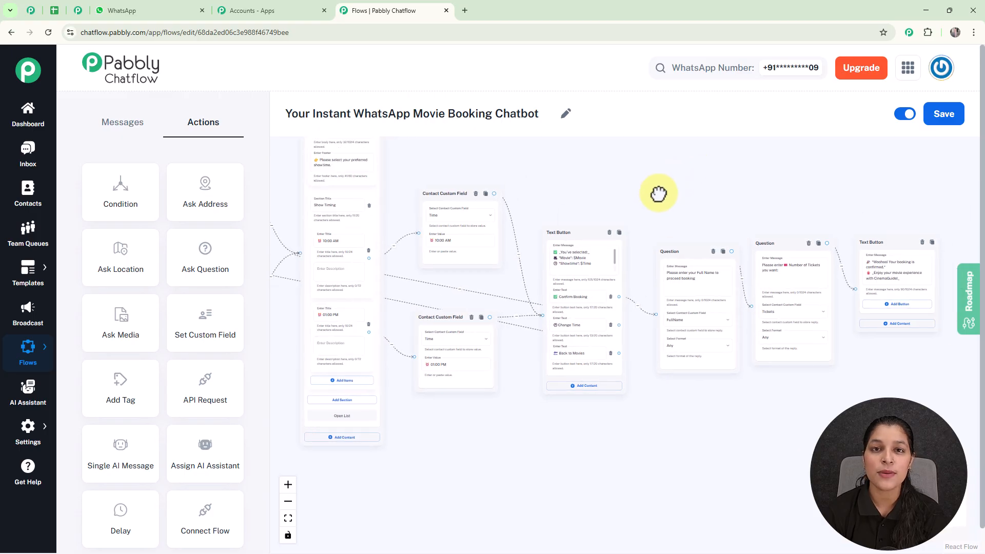
{"action": "scroll", "coordinate": [658, 193], "scroll_direction": "down", "scroll_amount": 1}
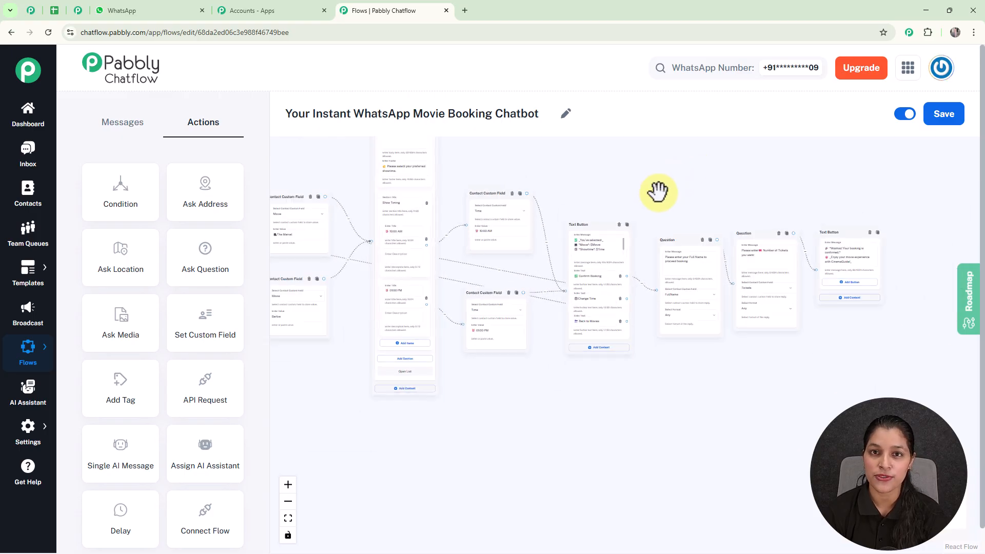
{"action": "left_click_drag", "start_coordinate": [658, 192], "coordinate": [647, 231]}
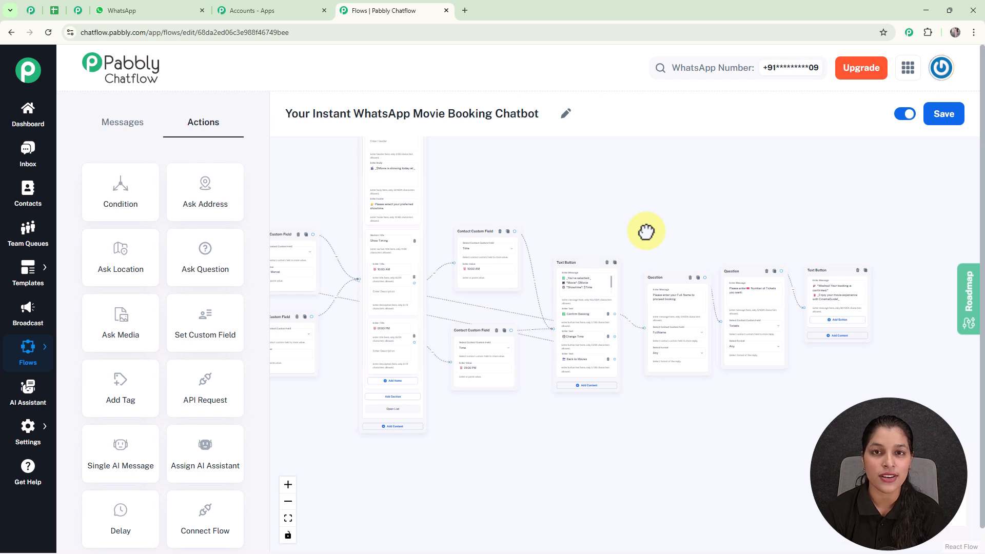
Switch to WhatsApp Web and send the message "Movie Ticket" in the My Test Number chat
{"action": "left_click", "coordinate": [131, 20]}
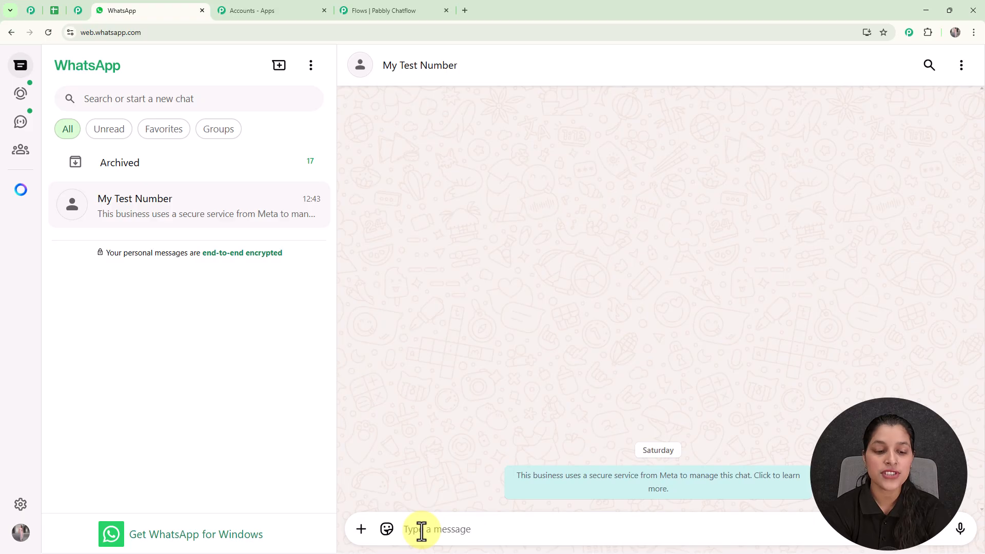
{"action": "type", "text": "M"}
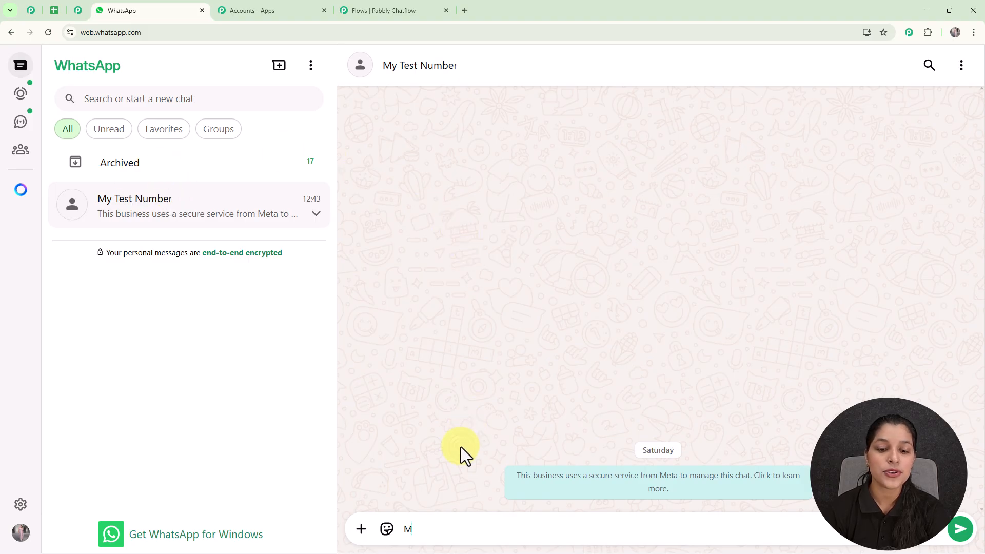
{"action": "type", "text": "ovie Ticket"}
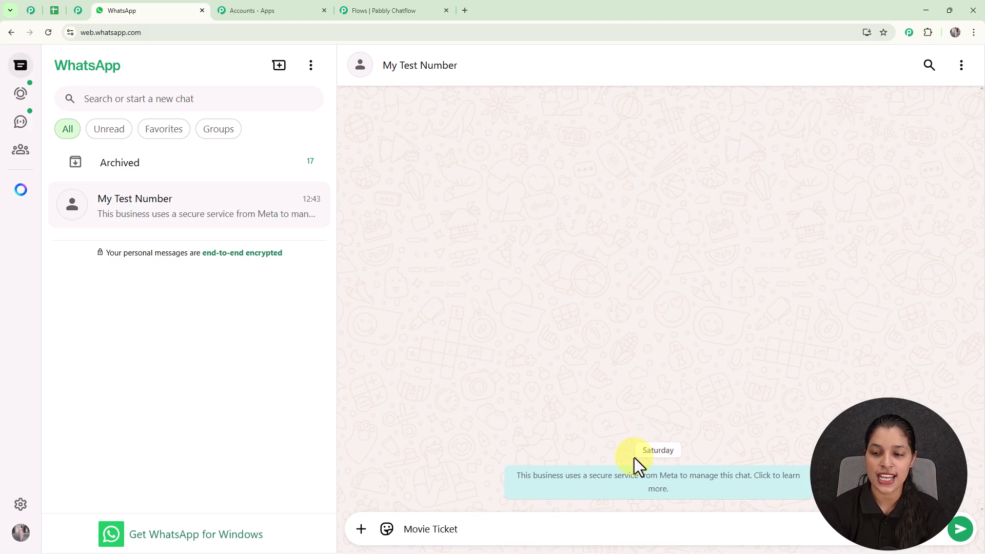
{"action": "key", "text": "Return"}
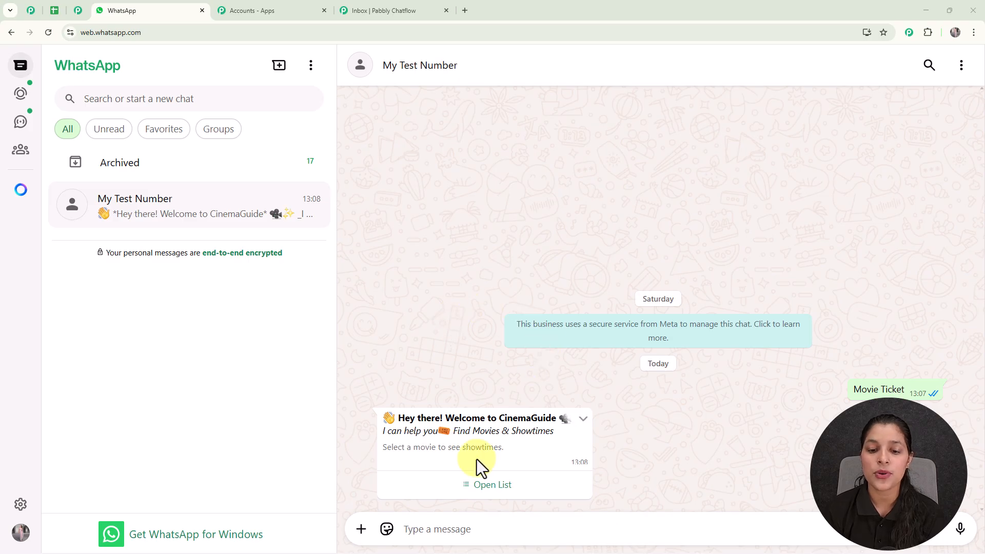
Choose The Marvel from the chatbot's movie list and send the selection
{"action": "left_click", "coordinate": [501, 486]}
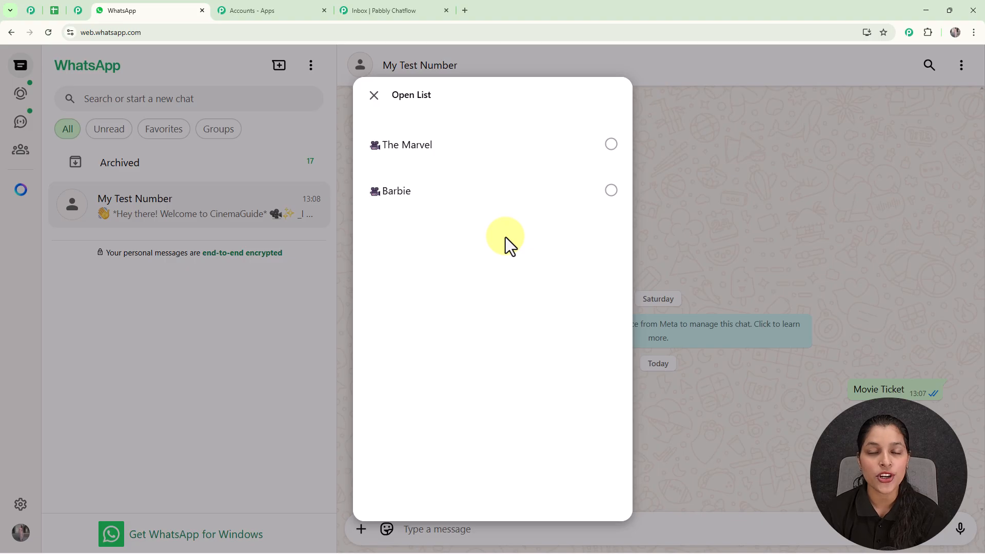
{"action": "left_click", "coordinate": [470, 159]}
{"action": "left_click", "coordinate": [590, 479]}
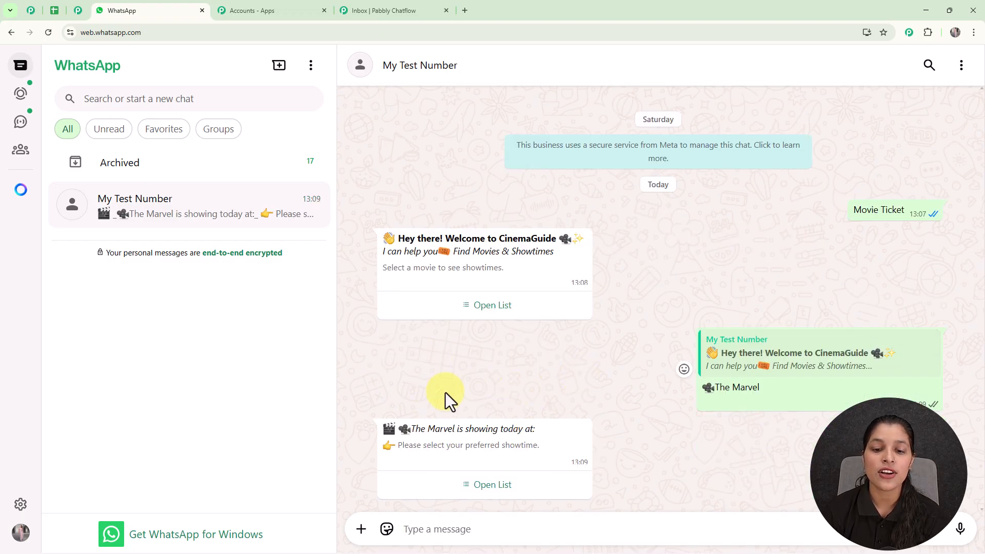
Choose the 10:00 AM showtime from the chatbot's list and send the selection
{"action": "left_click", "coordinate": [501, 486]}
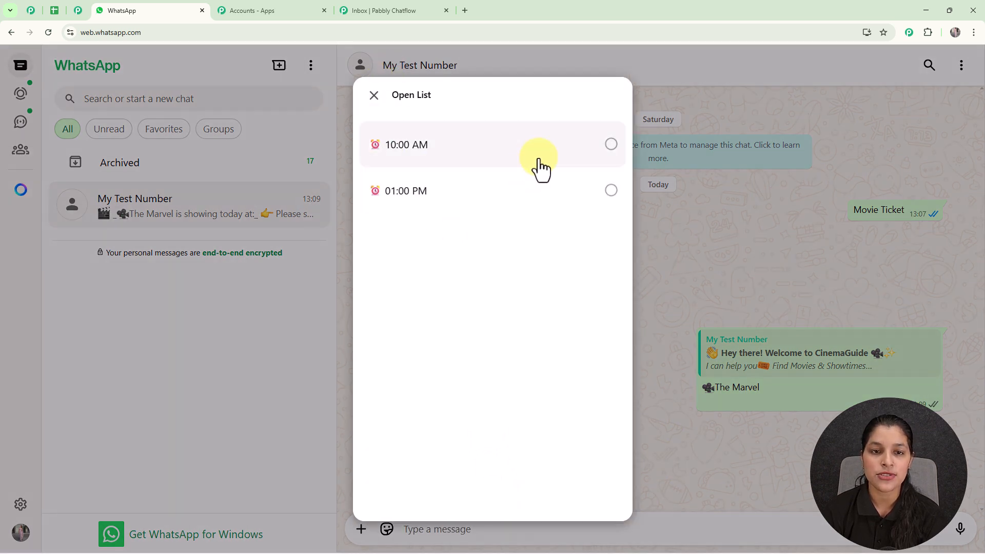
{"action": "left_click", "coordinate": [507, 166]}
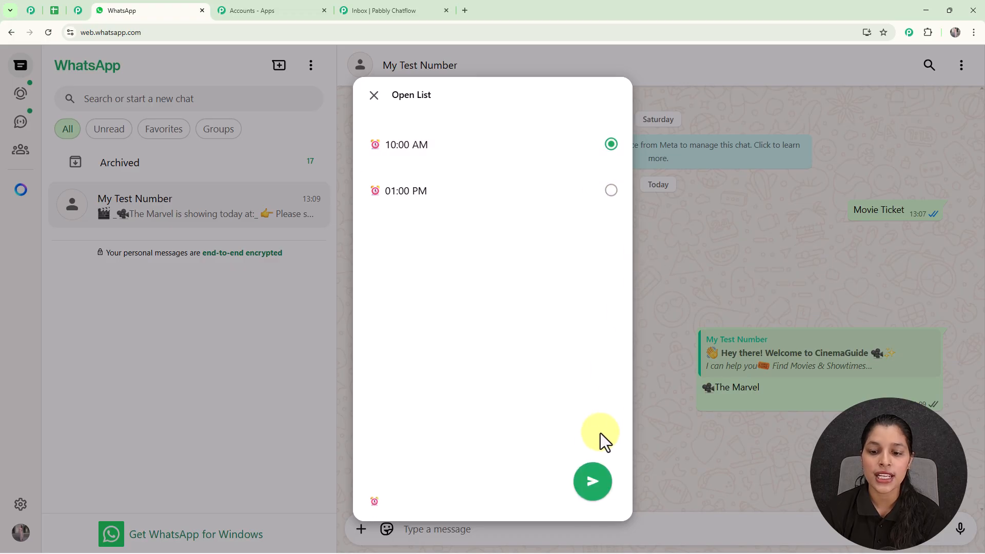
{"action": "left_click", "coordinate": [591, 483]}
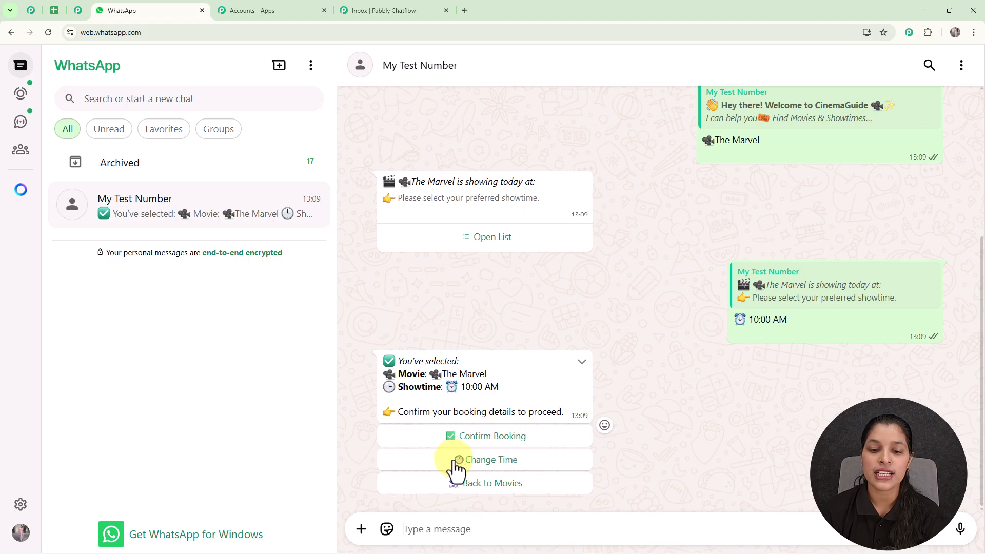
Request a time change from the booking summary and send 01:00 PM as the new showtime
{"action": "left_click", "coordinate": [513, 462]}
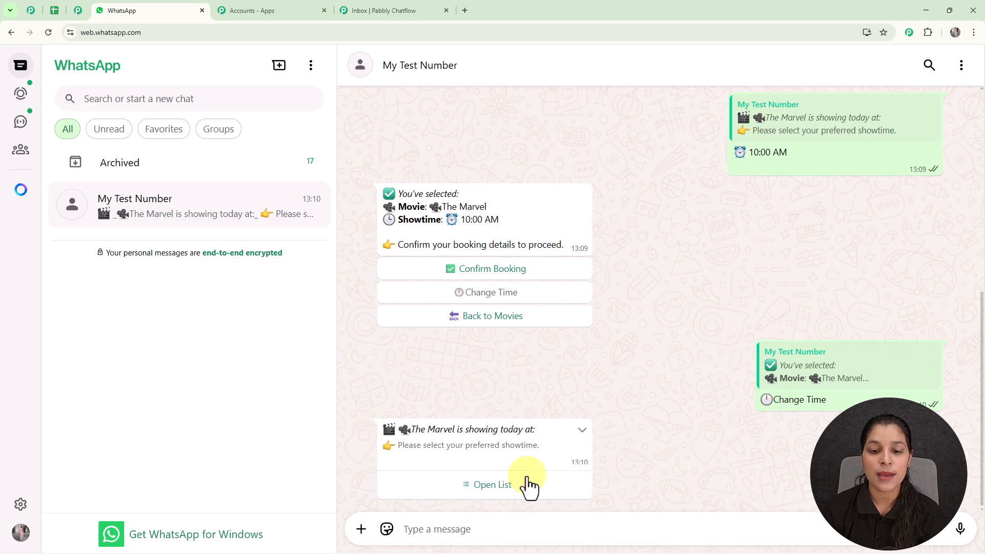
{"action": "left_click", "coordinate": [502, 490]}
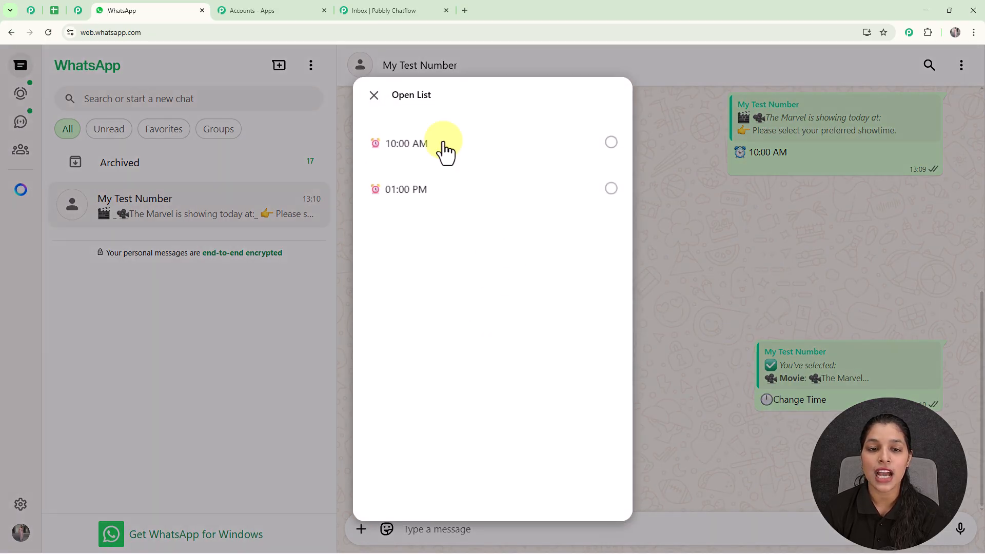
{"action": "left_click", "coordinate": [463, 202]}
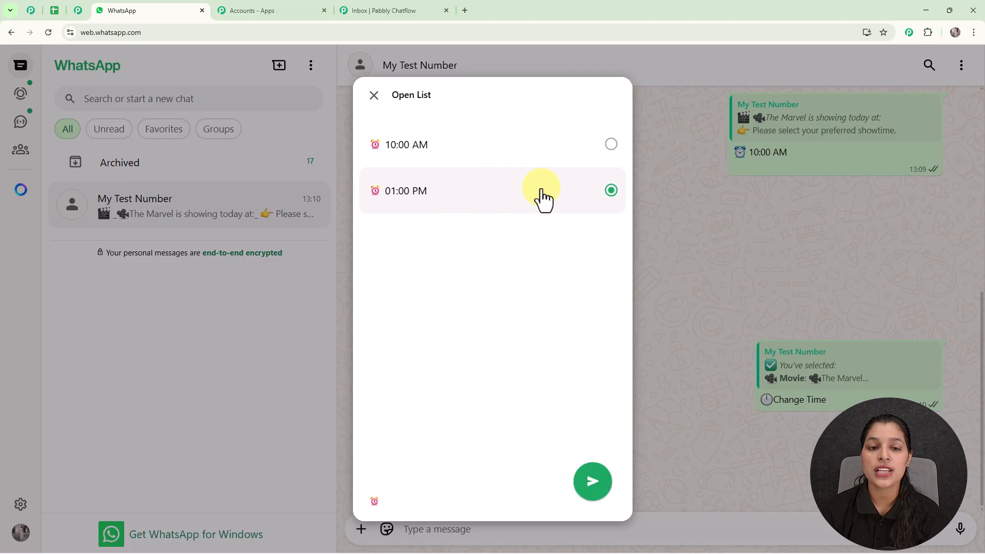
{"action": "left_click", "coordinate": [590, 482]}
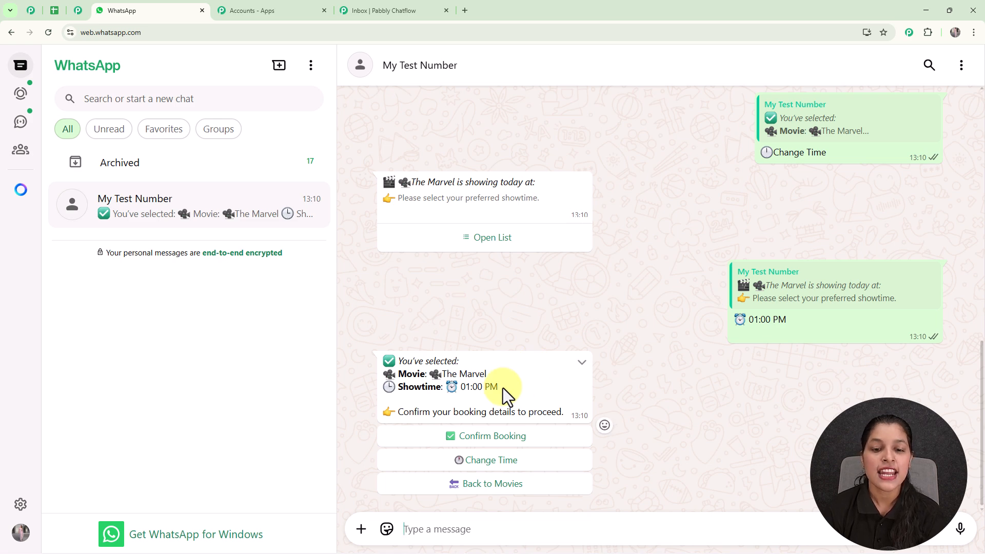
Confirm the booking, answering the chatbot's questions with the customer's full name and 2 tickets
{"action": "left_click", "coordinate": [485, 438]}
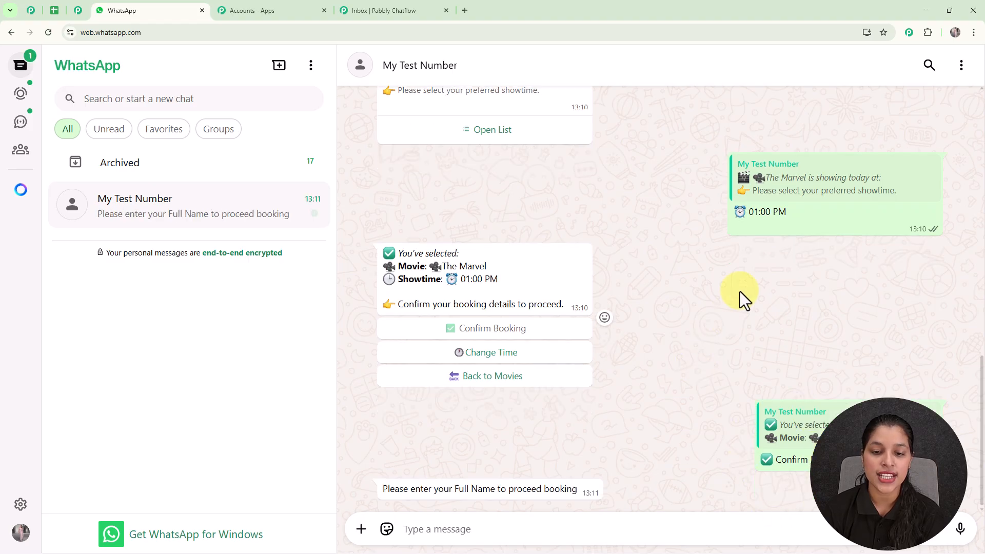
{"action": "left_click", "coordinate": [524, 530]}
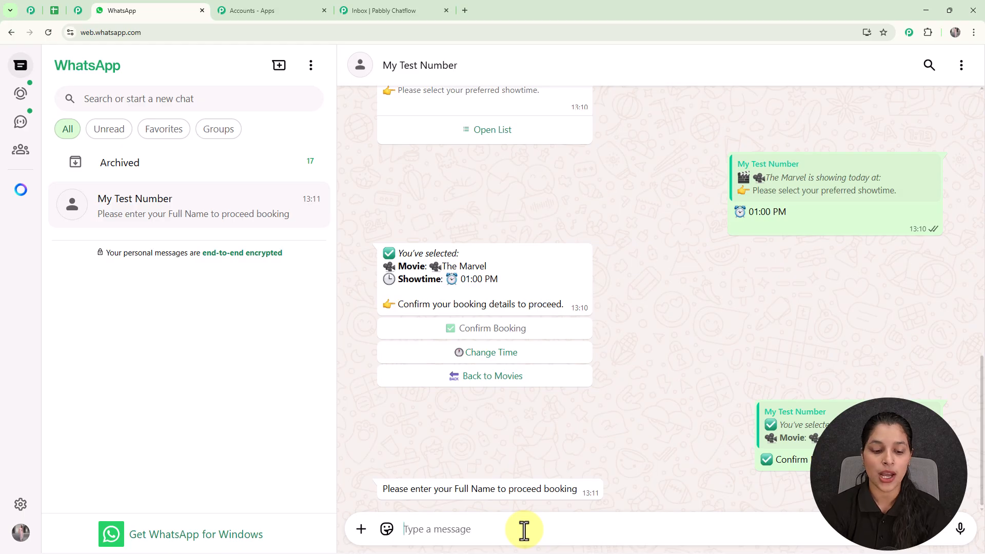
{"action": "type", "text": "T"}
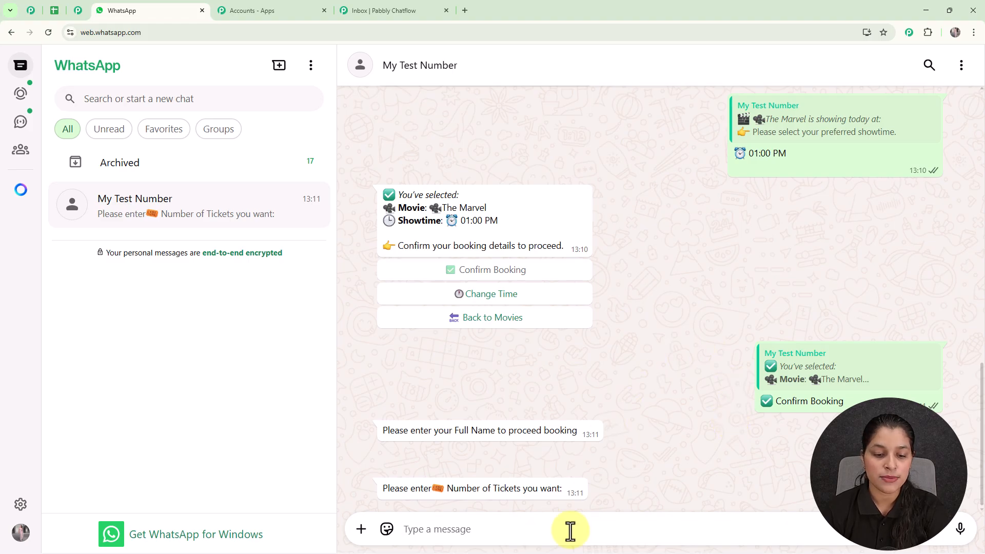
{"action": "type", "text": "2"}
{"action": "key", "text": "Return"}
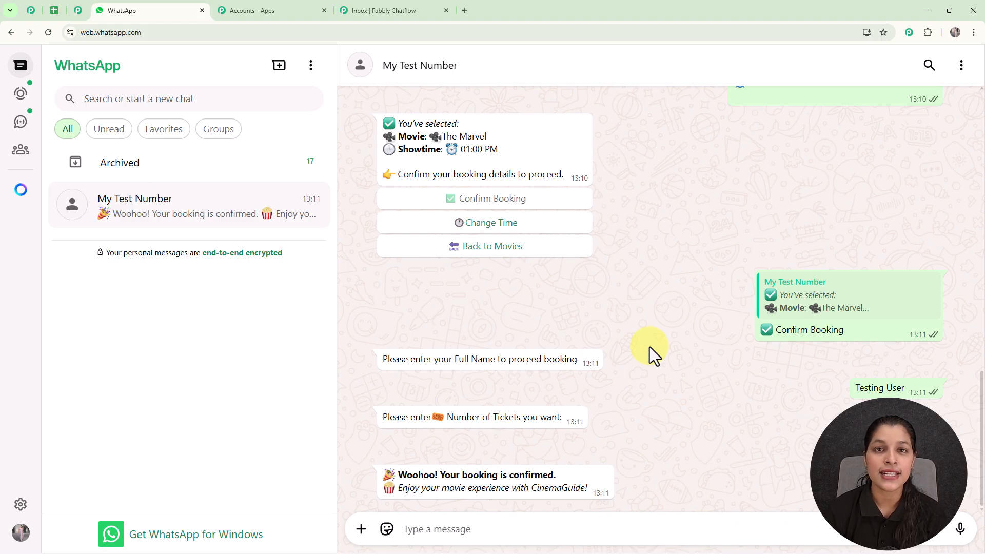
Open the pabbly.com/chatflow website in a new browser tab
{"action": "left_click", "coordinate": [464, 11]}
{"action": "type", "text": "p"}
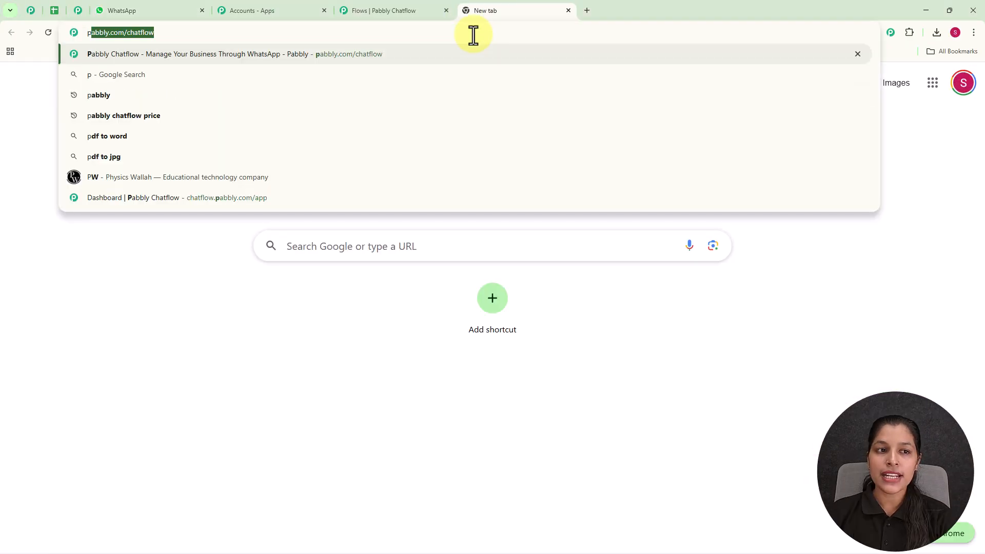
{"action": "key", "text": "Right"}
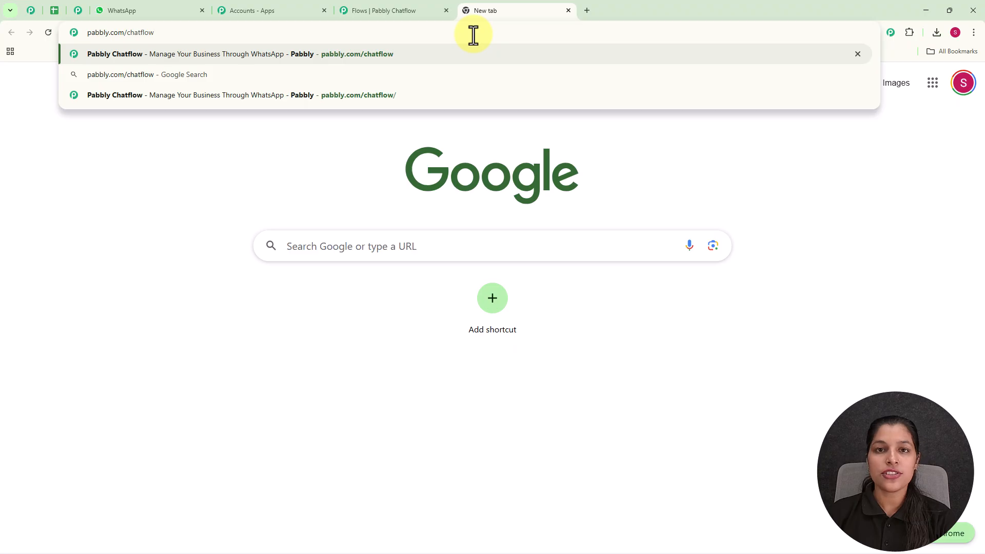
{"action": "key", "text": "Return"}
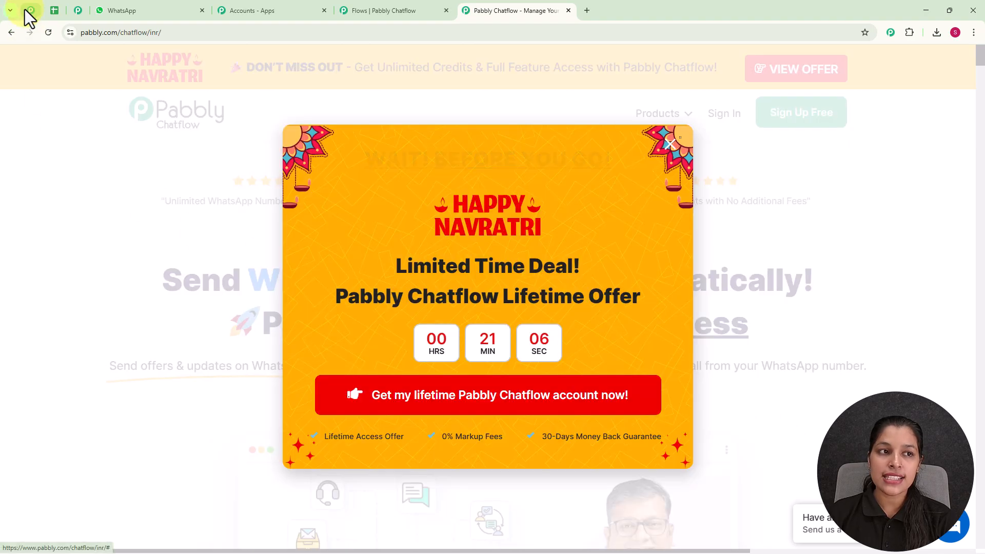
Look through the Pabbly Community page, covering its membership benefits, reasons to join and shared success stories
{"action": "left_click", "coordinate": [24, 9]}
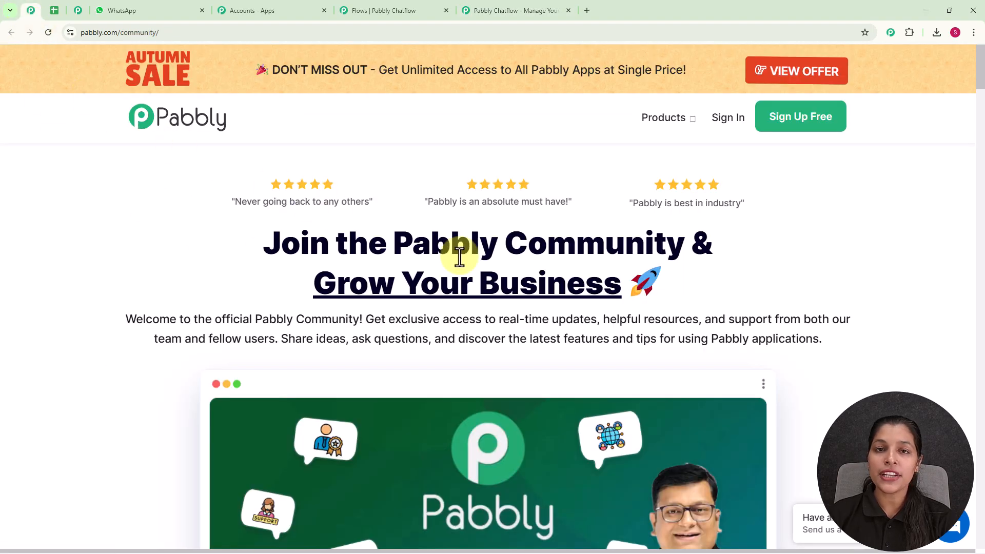
{"action": "scroll", "coordinate": [459, 251], "scroll_direction": "down", "scroll_amount": 2}
{"action": "scroll", "coordinate": [460, 257], "scroll_direction": "down", "scroll_amount": 2}
{"action": "scroll", "coordinate": [460, 256], "scroll_direction": "down", "scroll_amount": 4}
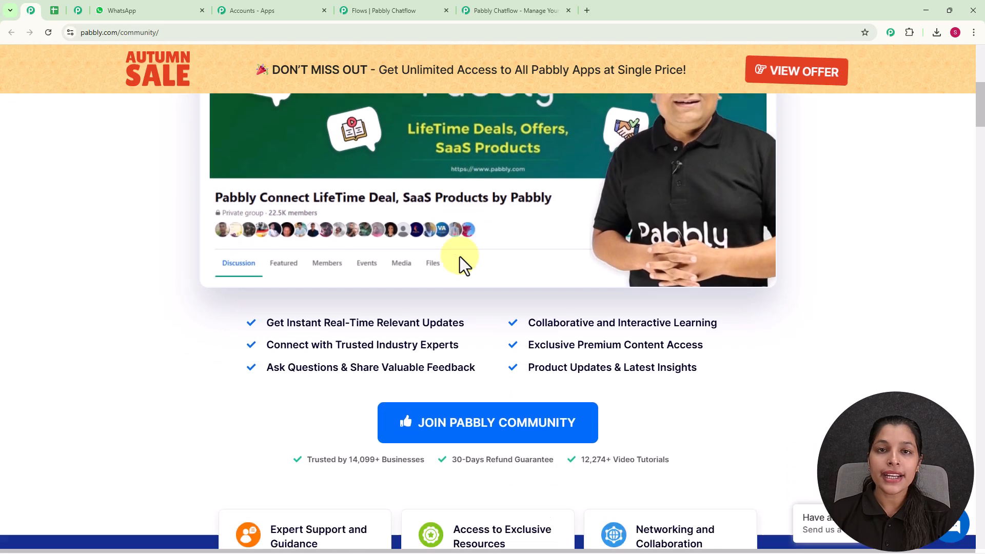
{"action": "scroll", "coordinate": [460, 256], "scroll_direction": "down", "scroll_amount": 10}
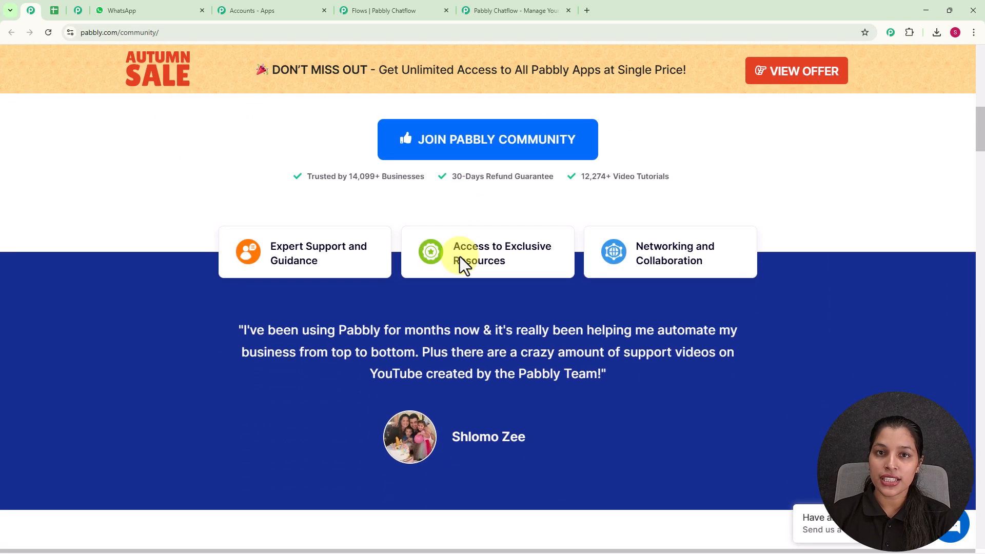
{"action": "scroll", "coordinate": [459, 256], "scroll_direction": "down", "scroll_amount": 4}
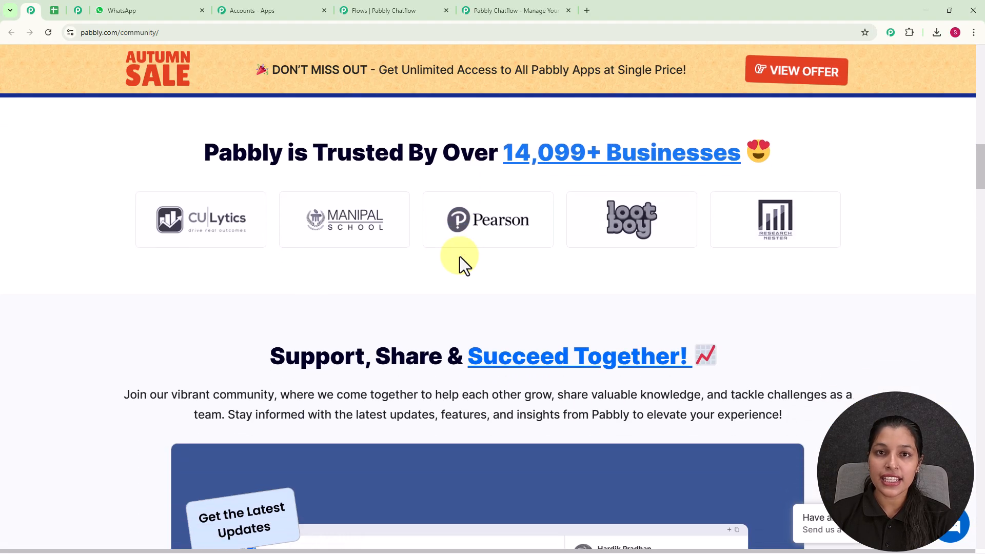
{"action": "scroll", "coordinate": [460, 256], "scroll_direction": "down", "scroll_amount": 8}
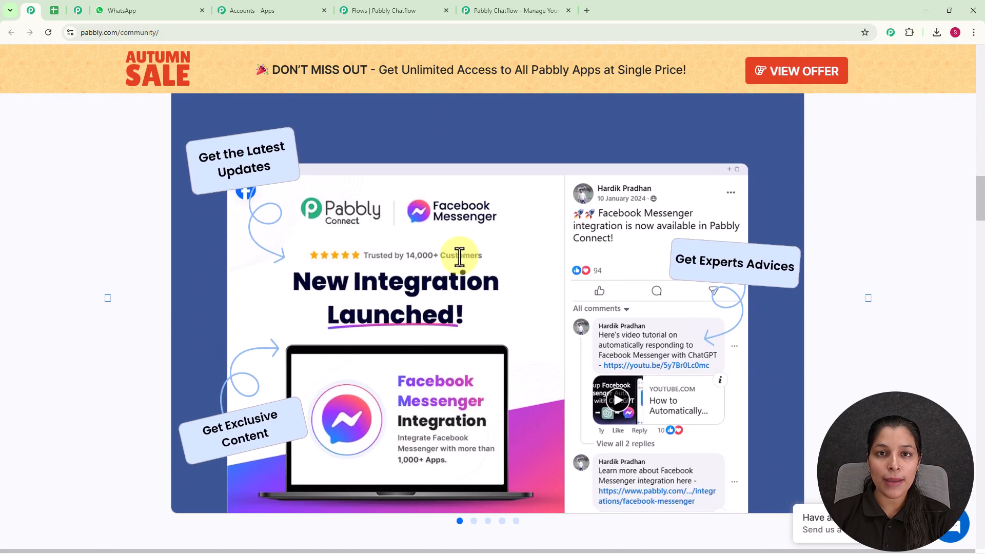
{"action": "scroll", "coordinate": [459, 256], "scroll_direction": "down", "scroll_amount": 6}
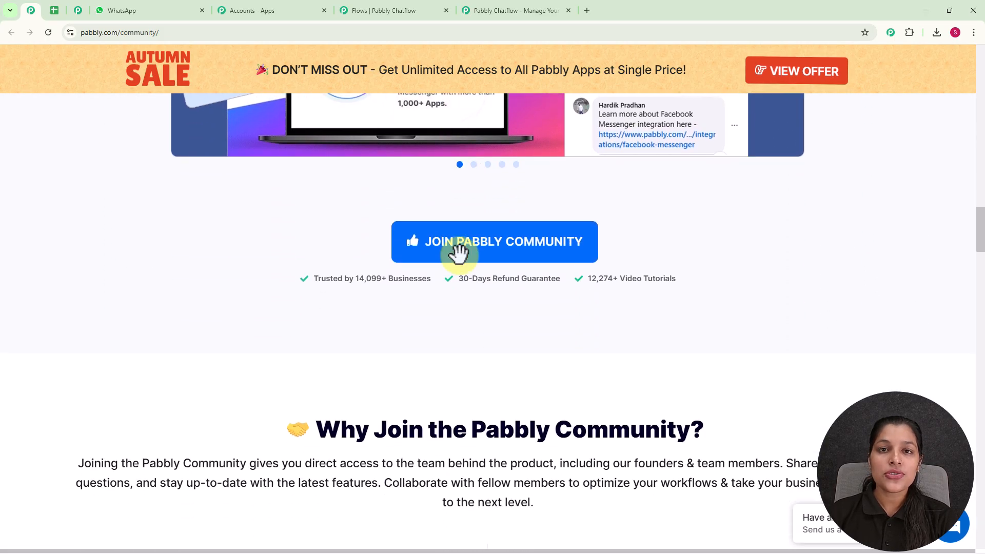
{"action": "scroll", "coordinate": [460, 254], "scroll_direction": "down", "scroll_amount": 9}
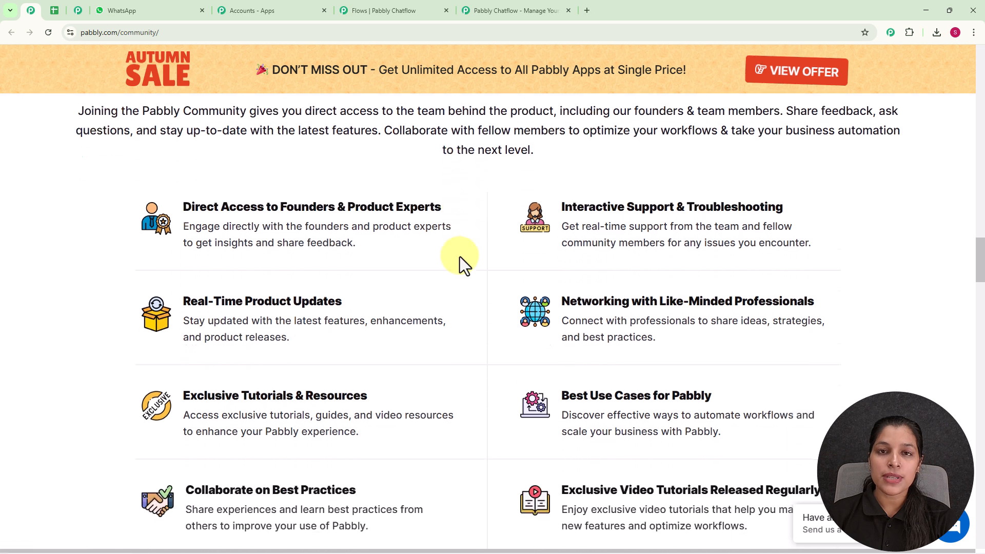
{"action": "scroll", "coordinate": [459, 257], "scroll_direction": "down", "scroll_amount": 5}
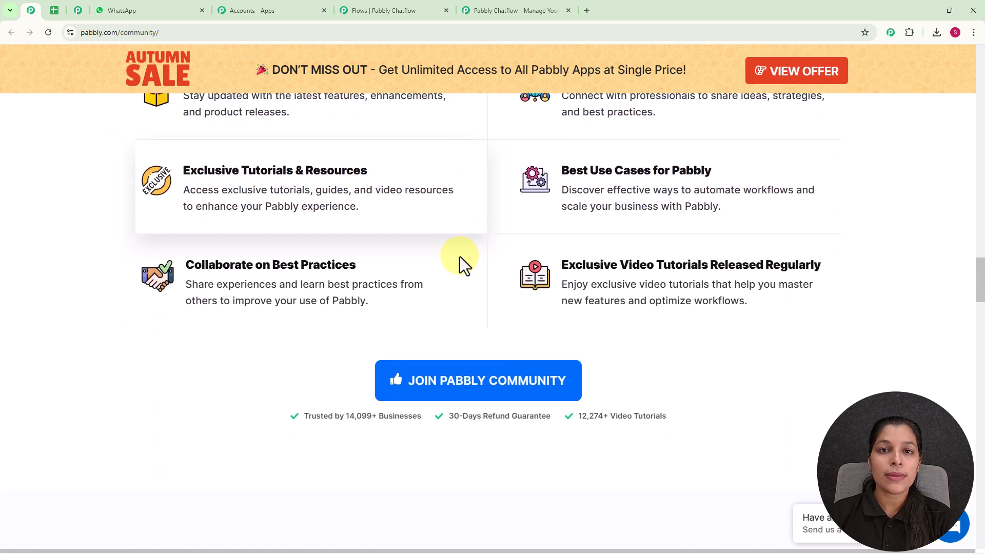
{"action": "scroll", "coordinate": [460, 257], "scroll_direction": "down", "scroll_amount": 4}
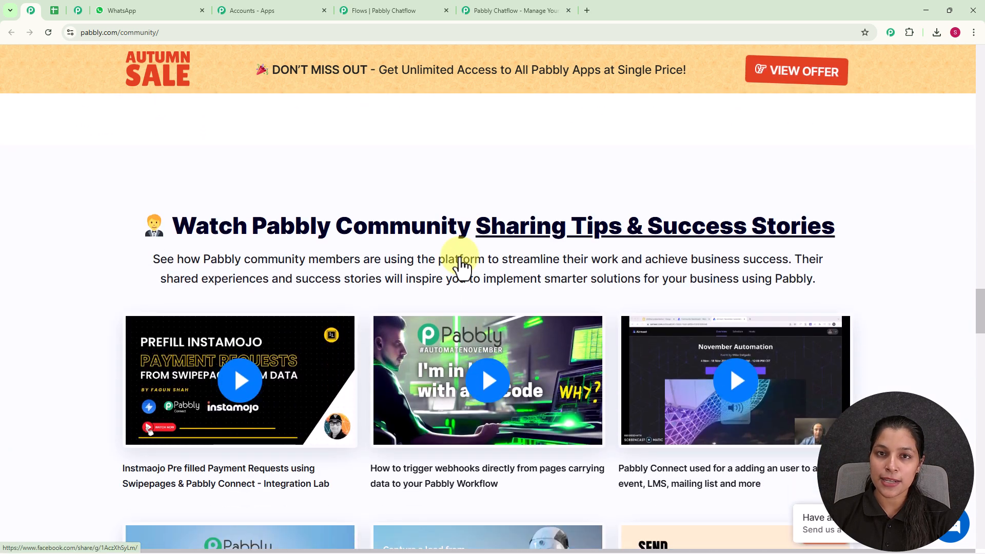
Return to the Pabbly Chatflow website, dismiss the lifetime offer popup and sign in
{"action": "left_click", "coordinate": [501, 12]}
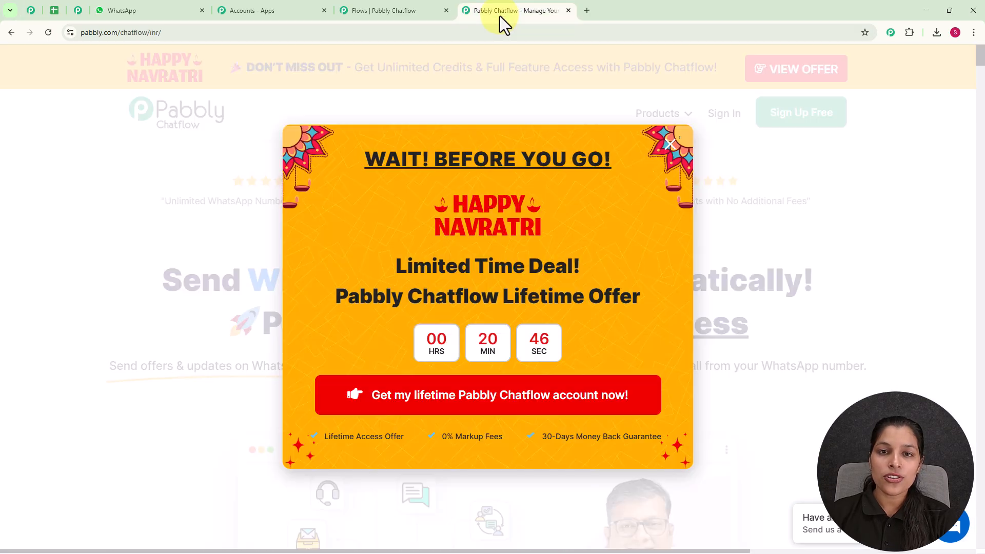
{"action": "left_click", "coordinate": [670, 144]}
{"action": "left_click", "coordinate": [720, 114]}
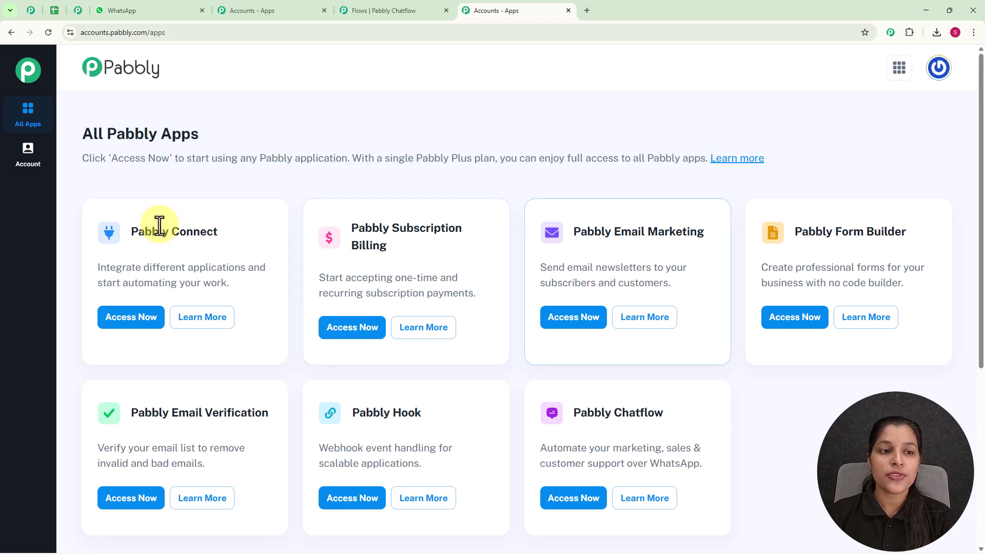
Access Pabbly Chatflow from the All Pabbly Apps page
{"action": "double_click", "coordinate": [86, 136]}
{"action": "left_click_drag", "start_coordinate": [129, 144], "coordinate": [269, 149]}
{"action": "left_click", "coordinate": [270, 150]}
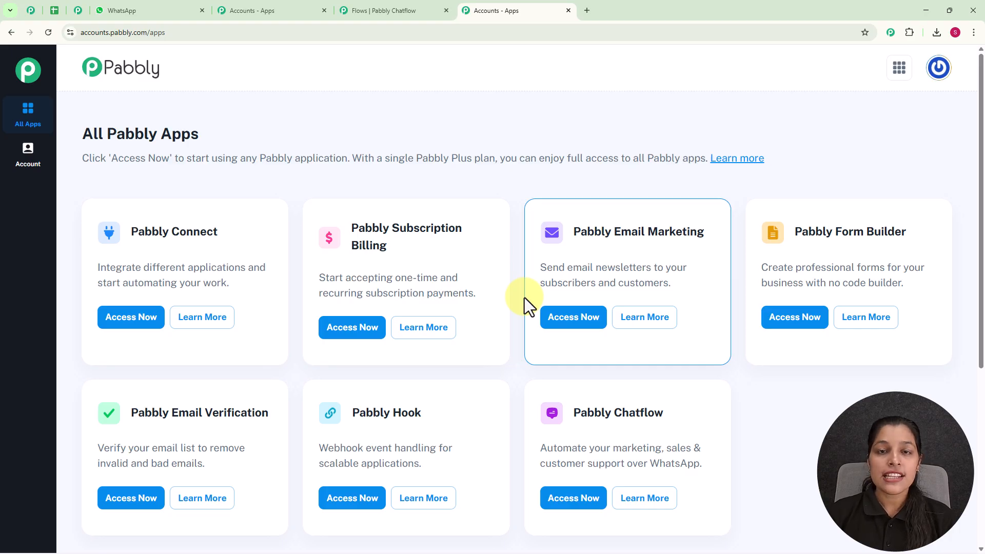
{"action": "scroll", "coordinate": [525, 298], "scroll_direction": "down", "scroll_amount": 2}
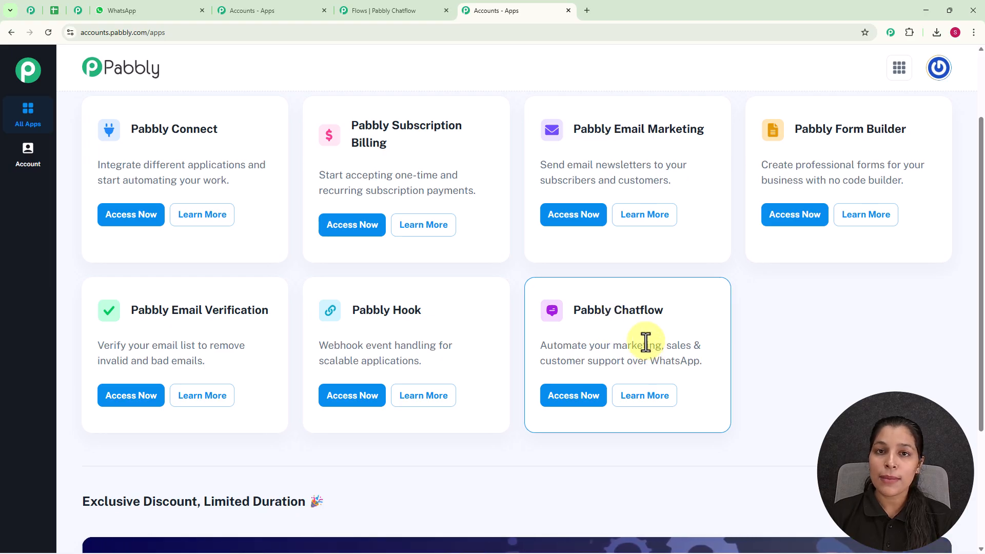
{"action": "left_click", "coordinate": [562, 399]}
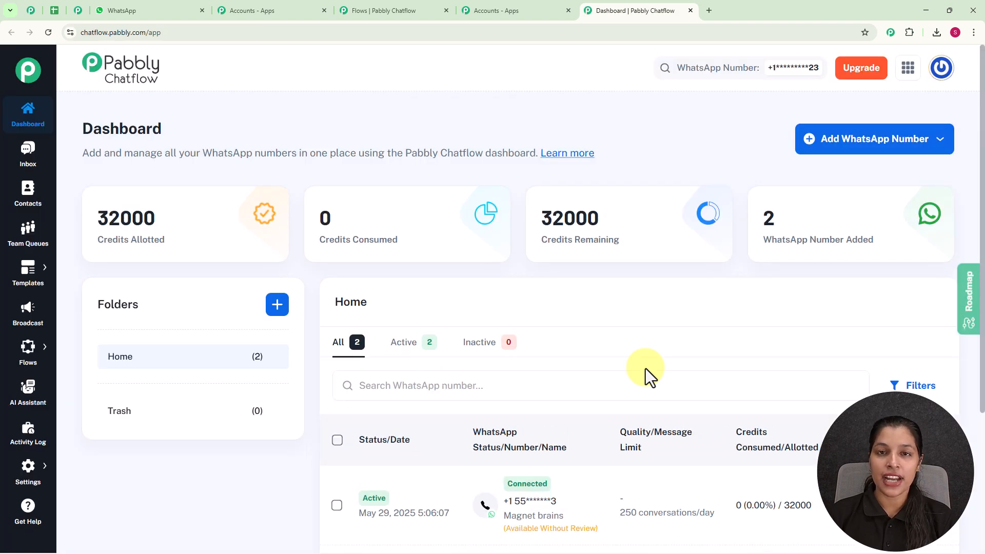
Look over the dashboard's connected WhatsApp numbers and the options for adding a WhatsApp number
{"action": "scroll", "coordinate": [567, 353], "scroll_direction": "down", "scroll_amount": 4}
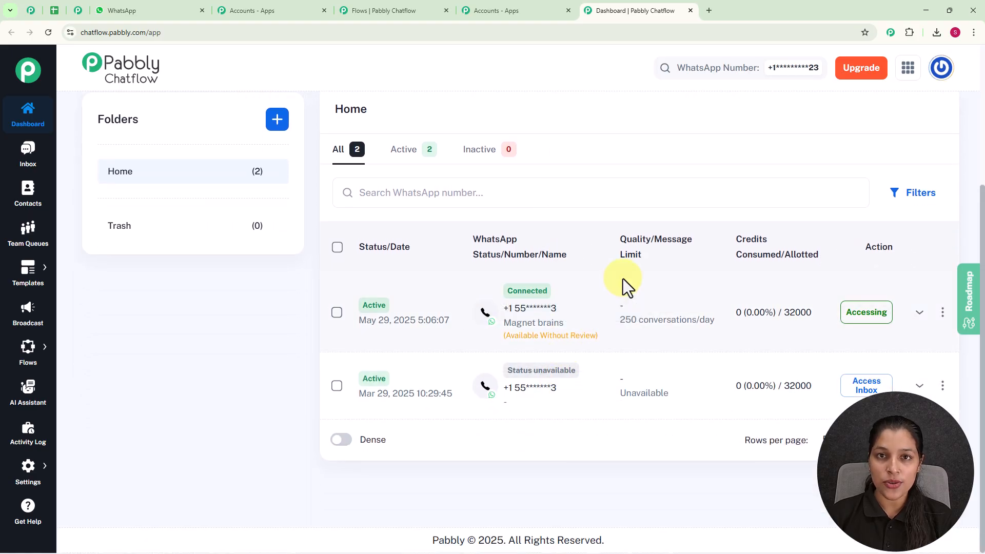
{"action": "scroll", "coordinate": [623, 278], "scroll_direction": "up", "scroll_amount": 4}
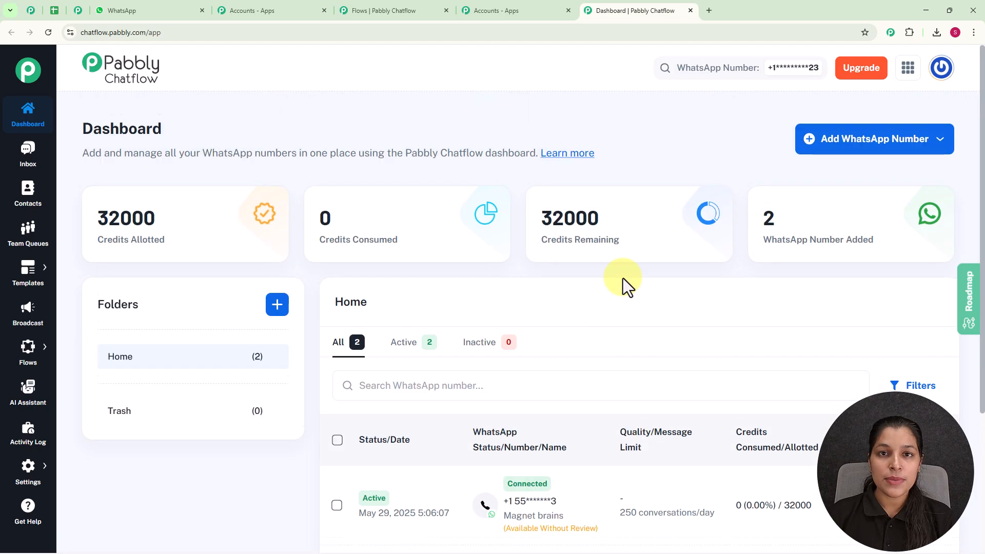
{"action": "left_click", "coordinate": [837, 146]}
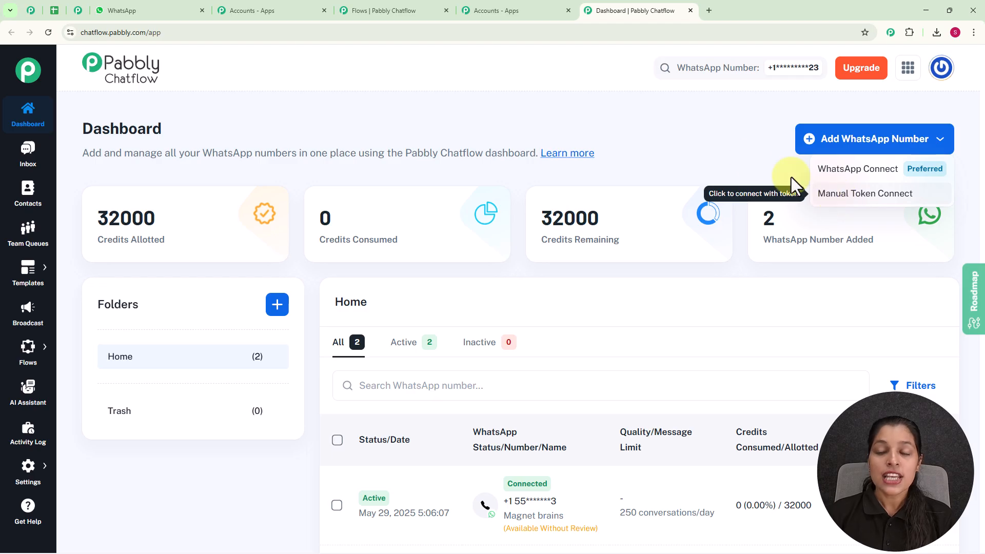
{"action": "left_click", "coordinate": [745, 150]}
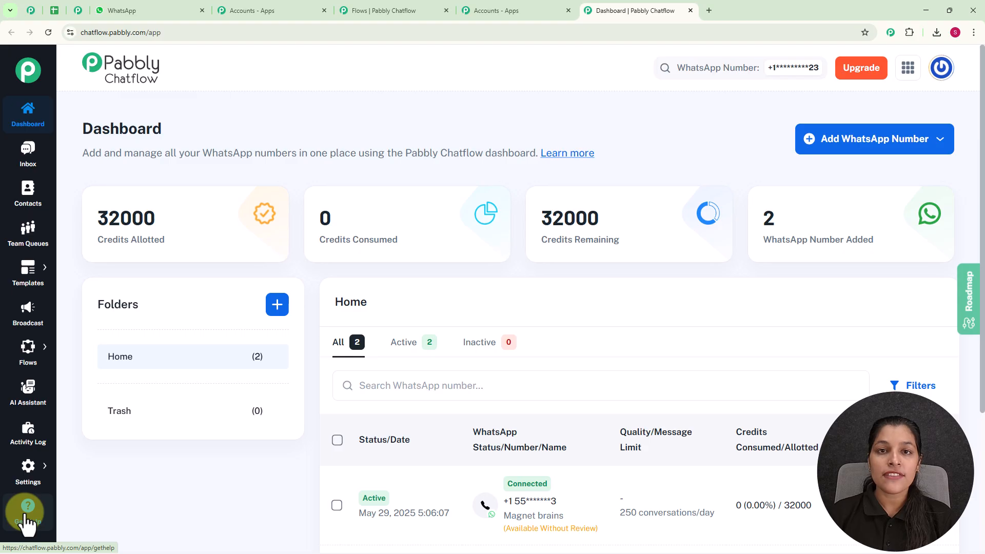
Go to the Flow Builder and add a new flow
{"action": "mouse_move", "coordinate": [37, 372]}
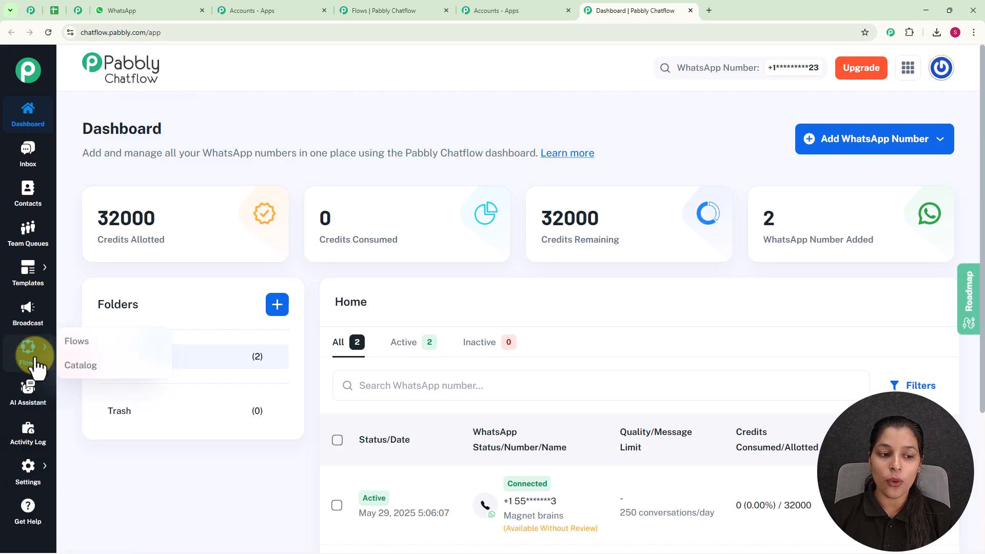
{"action": "left_click", "coordinate": [78, 342]}
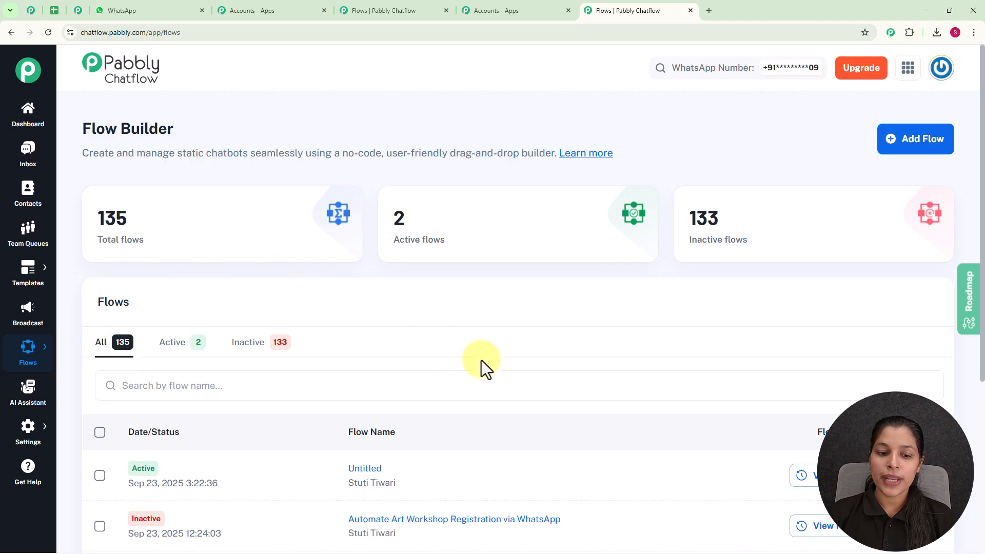
{"action": "scroll", "coordinate": [477, 362], "scroll_direction": "down", "scroll_amount": 5}
{"action": "scroll", "coordinate": [475, 406], "scroll_direction": "up", "scroll_amount": 5}
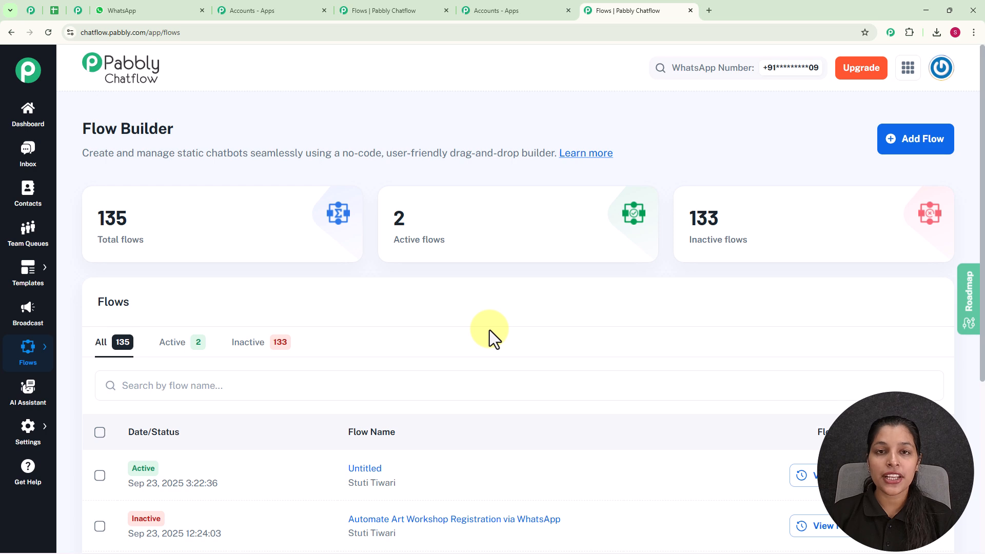
{"action": "left_click", "coordinate": [922, 145]}
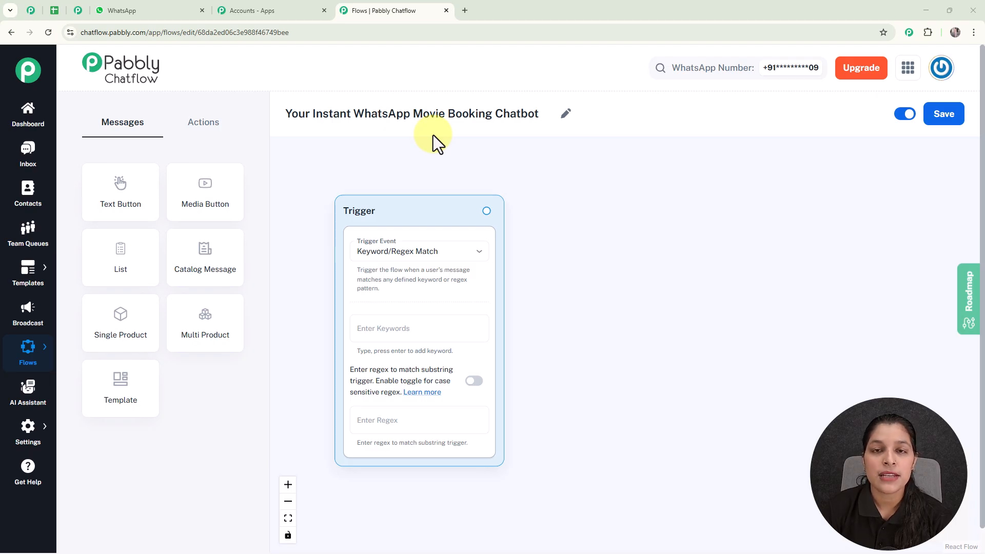
Review the available trigger events, keep Keyword/Regex Match, and add the trigger keywords Movie and Ticket
{"action": "scroll", "coordinate": [442, 165], "scroll_direction": "up", "scroll_amount": 2}
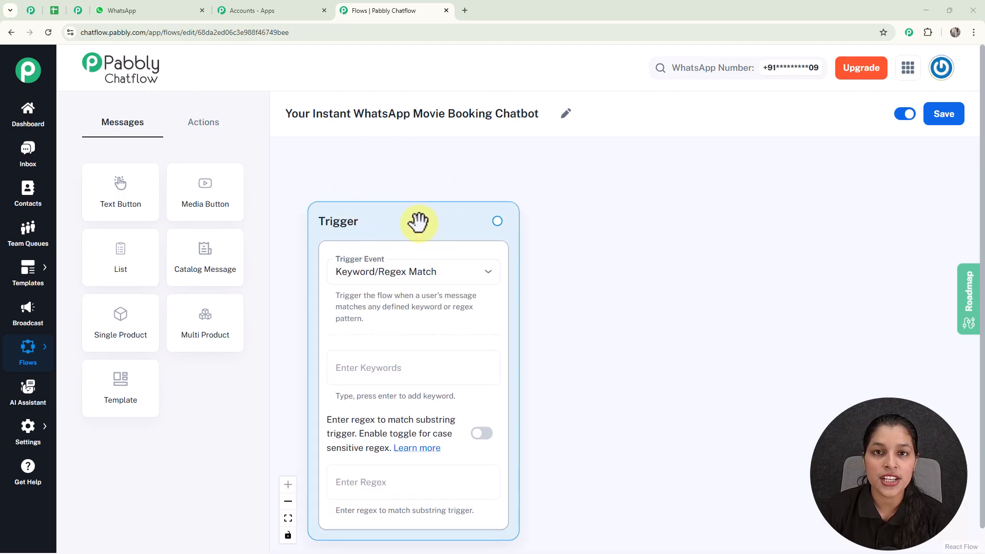
{"action": "left_click", "coordinate": [463, 280]}
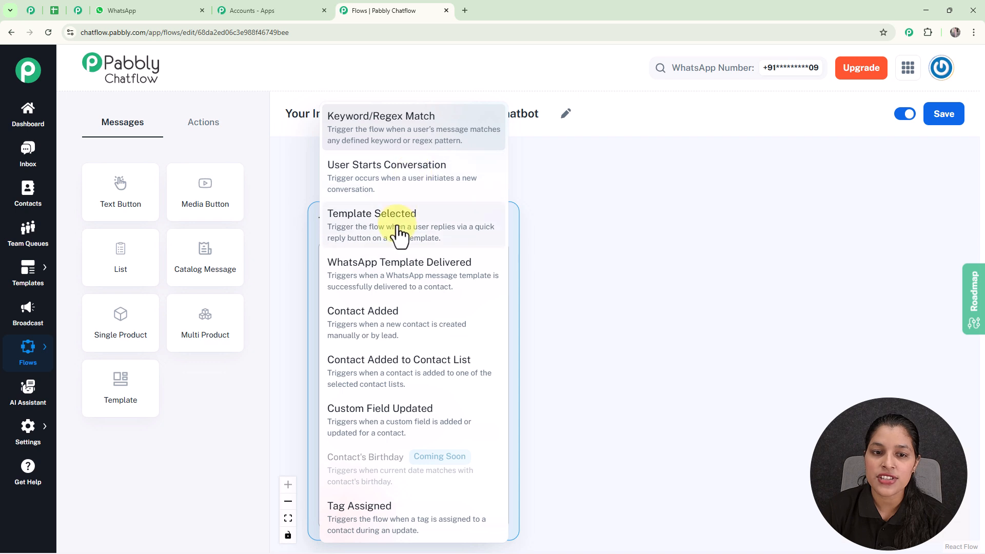
{"action": "left_click", "coordinate": [578, 245]}
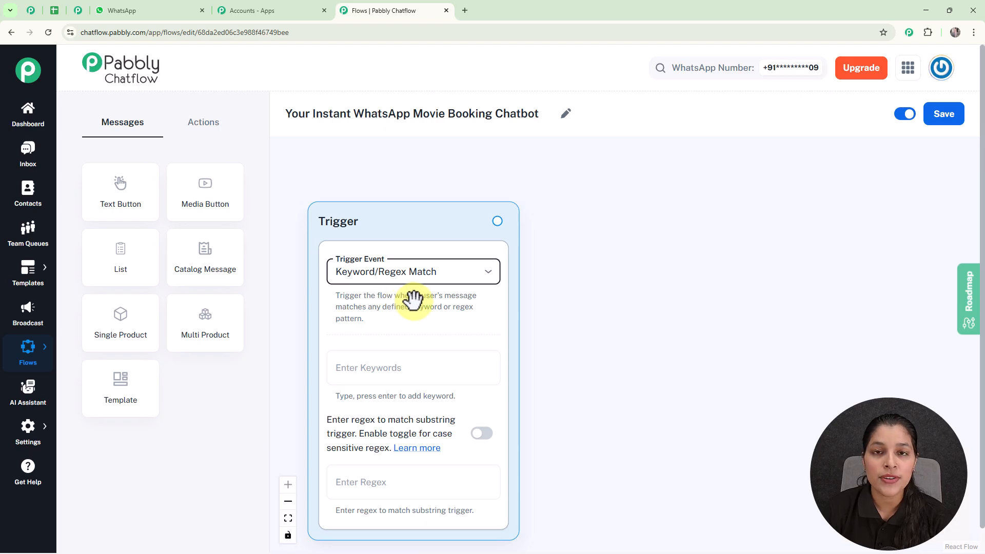
{"action": "left_click_drag", "start_coordinate": [594, 314], "coordinate": [593, 291]}
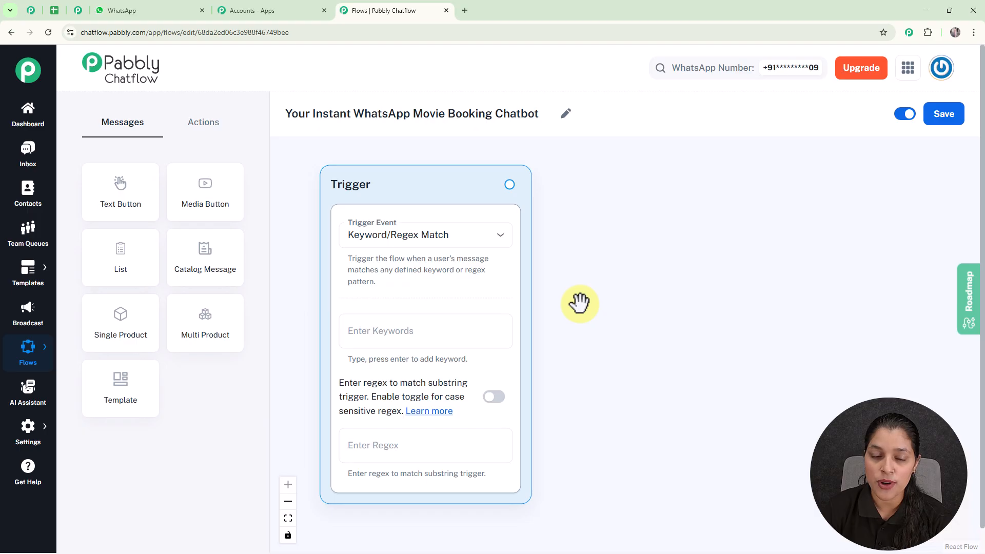
{"action": "left_click", "coordinate": [456, 329]}
{"action": "type", "text": "Movie"}
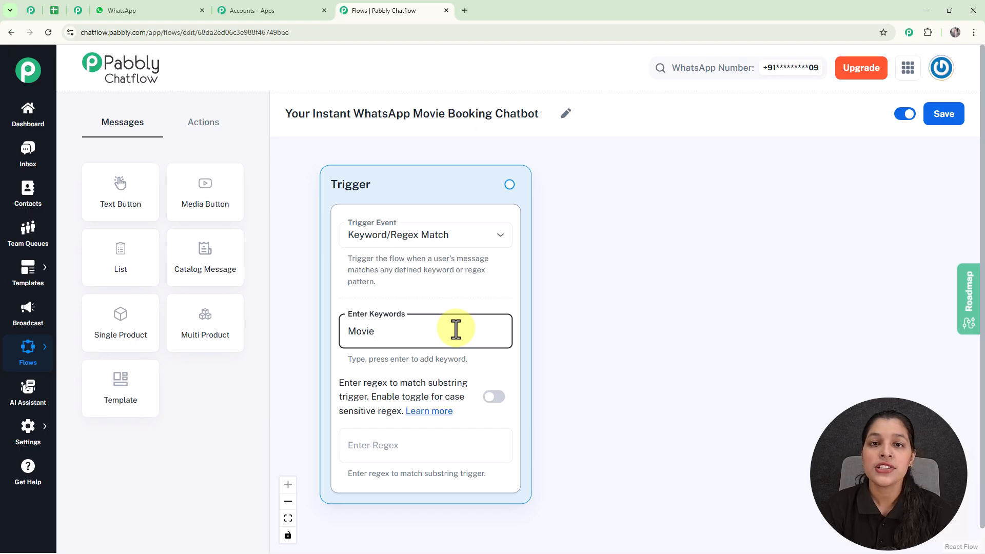
{"action": "key", "text": "Return"}
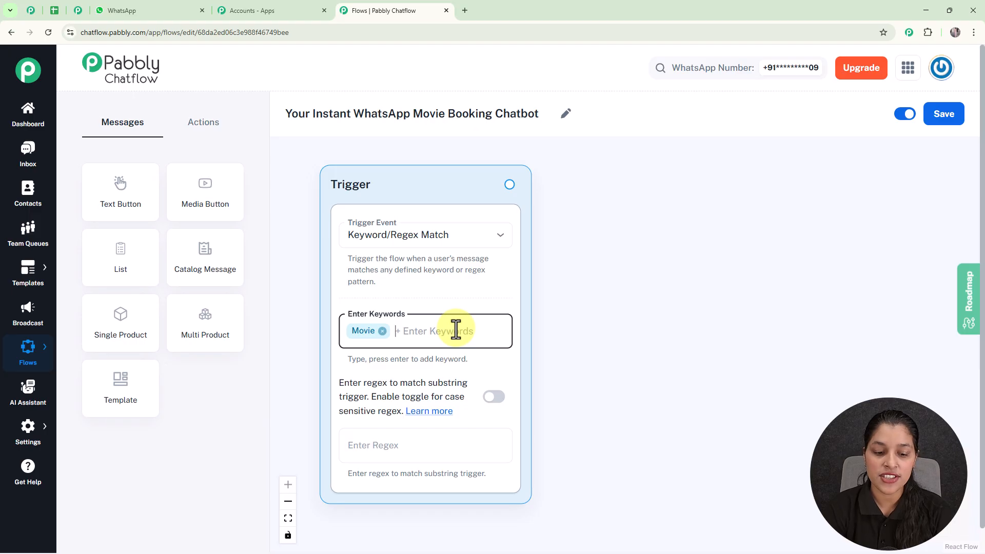
{"action": "type", "text": "Ticket"}
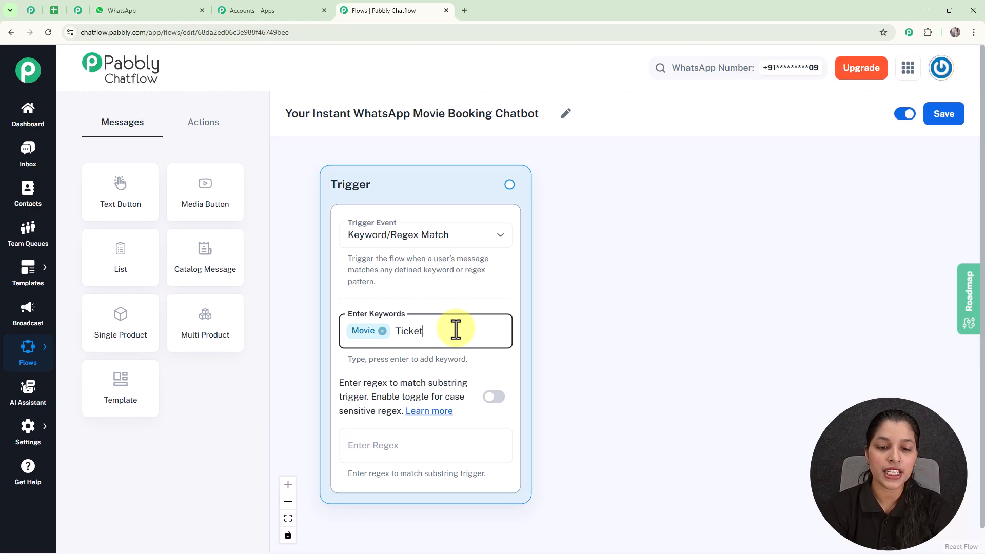
{"action": "key", "text": "Return"}
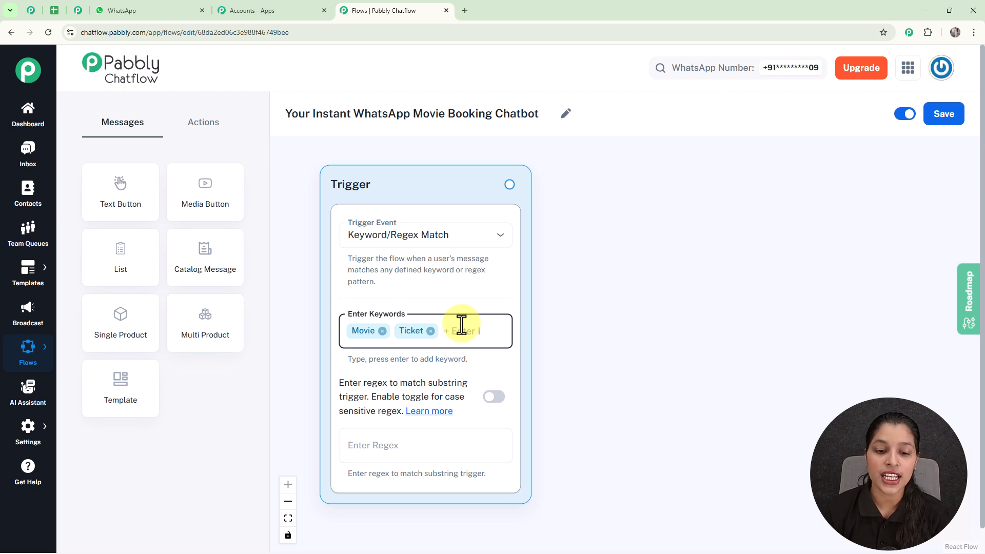
Try the regex [\s\S]+ as the trigger's matching pattern and clear it again
{"action": "left_click", "coordinate": [400, 440]}
{"action": "type", "text": "[\\s\\"}
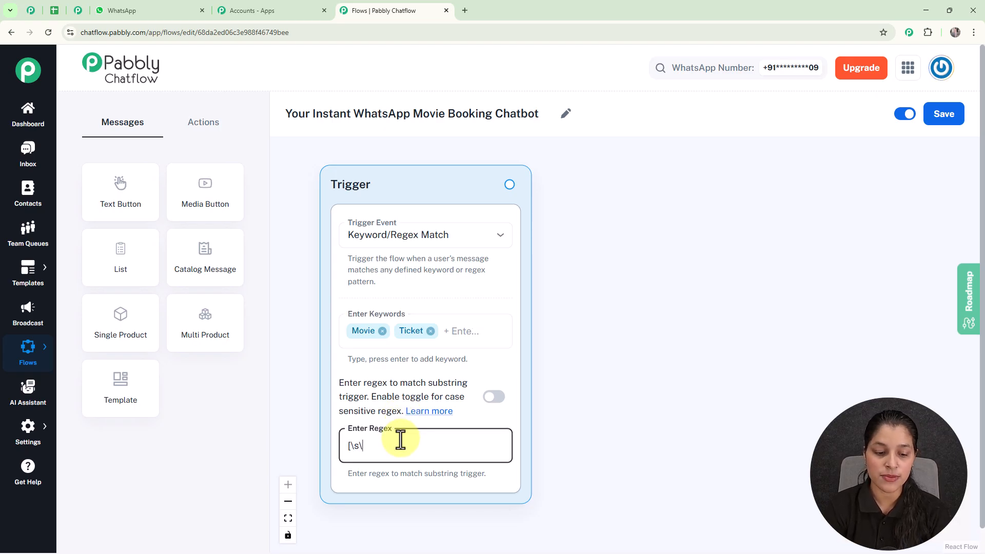
{"action": "type", "text": "S]"}
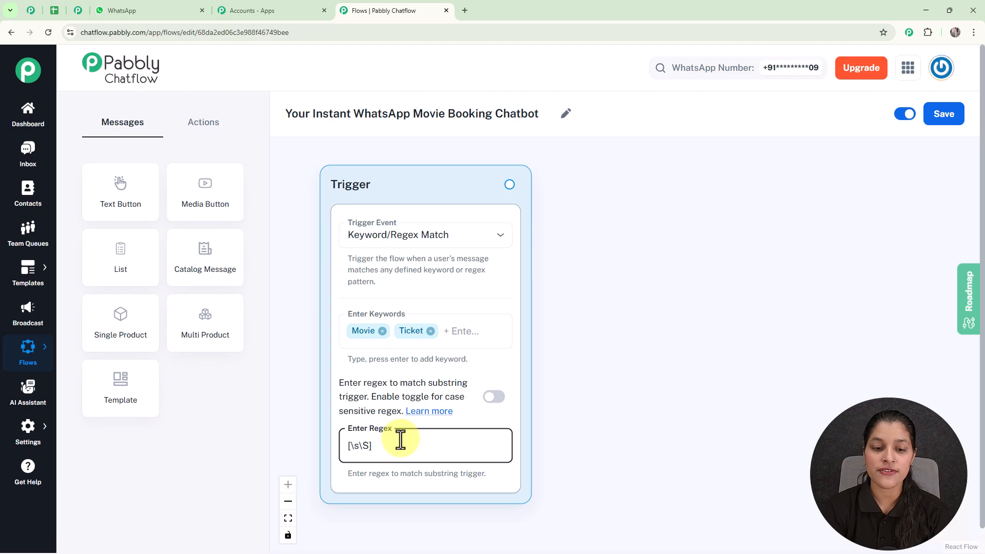
{"action": "type", "text": "+"}
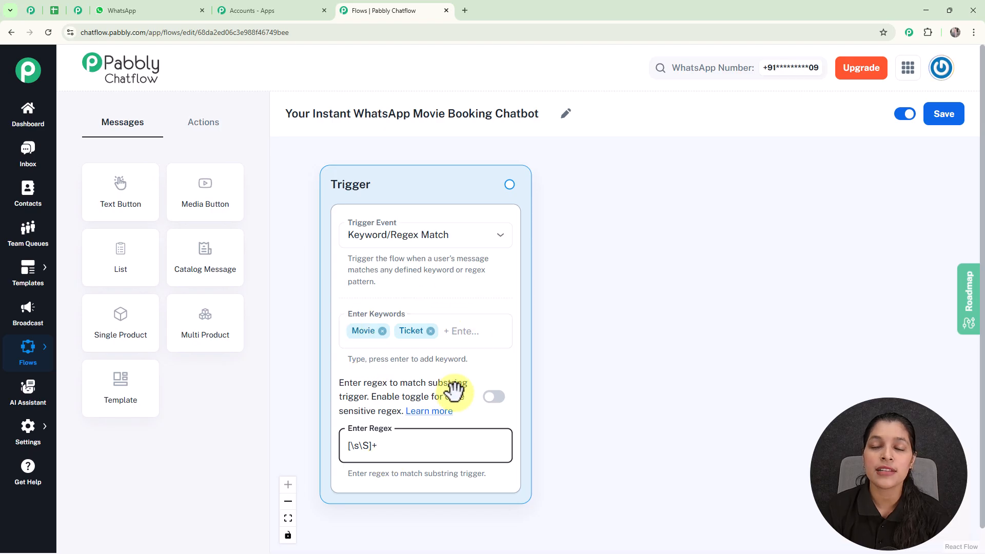
{"action": "key", "text": "BackSpace"}
{"action": "key", "text": "BackSpace"}
{"action": "key", "text": "BackSpace"}
{"action": "key", "text": "BackSpace"}
{"action": "key", "text": "BackSpace"}
{"action": "key", "text": "BackSpace"}
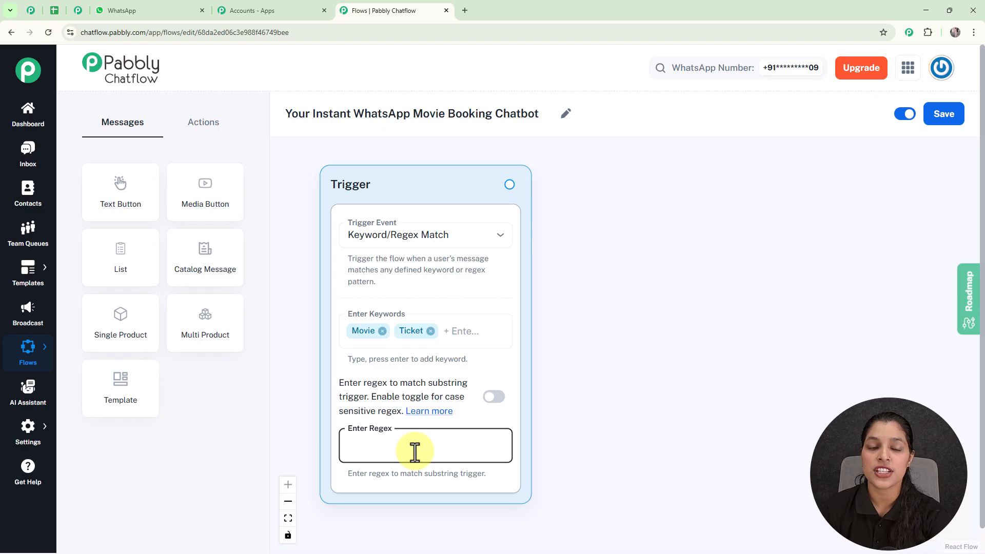
{"action": "left_click", "coordinate": [590, 319]}
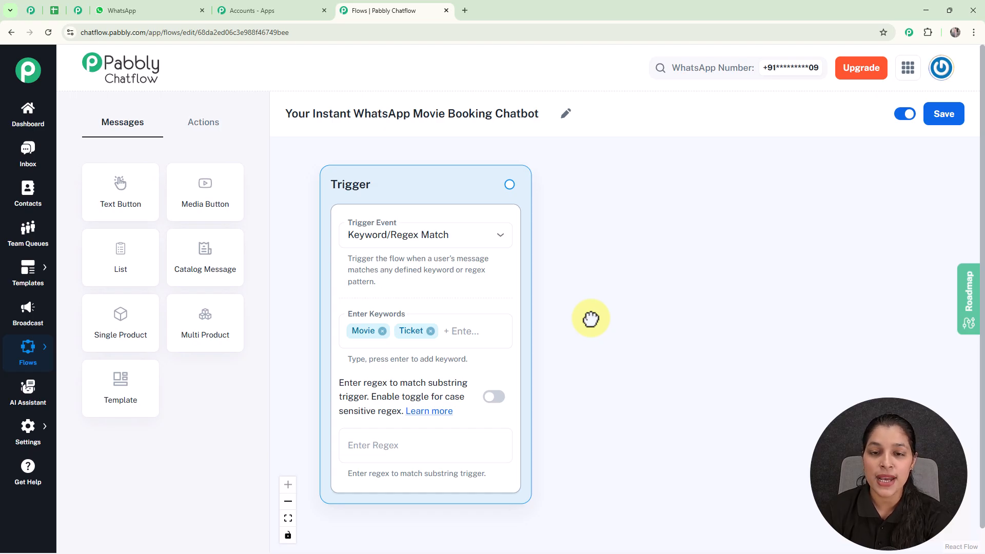
Connect a new List message to the Trigger node and arrange both nodes on the canvas
{"action": "left_click_drag", "start_coordinate": [509, 184], "coordinate": [664, 272]}
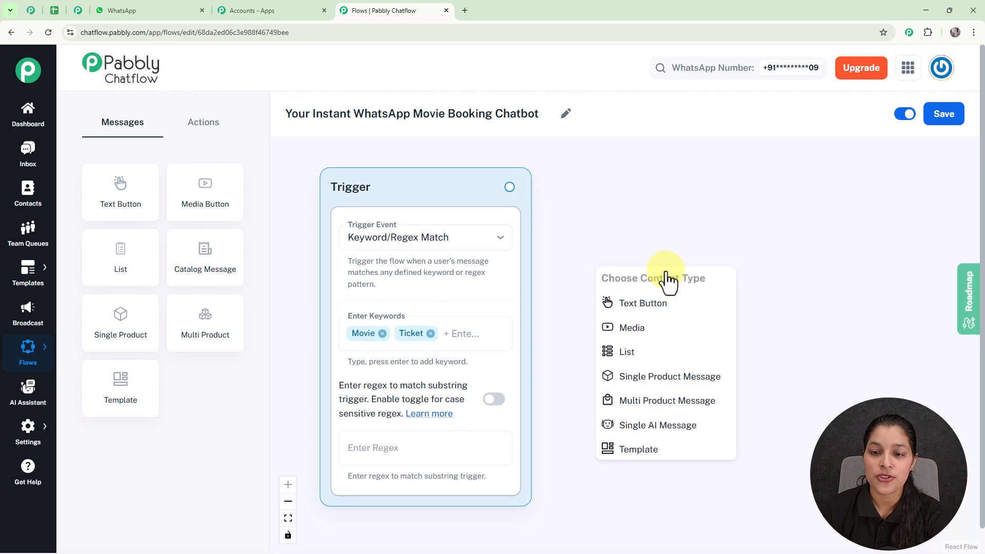
{"action": "left_click", "coordinate": [671, 357]}
{"action": "left_click_drag", "start_coordinate": [668, 288], "coordinate": [661, 123]}
{"action": "scroll", "coordinate": [700, 287], "scroll_direction": "down", "scroll_amount": 2}
{"action": "left_click_drag", "start_coordinate": [829, 322], "coordinate": [704, 269]}
{"action": "left_click_drag", "start_coordinate": [645, 301], "coordinate": [705, 312]}
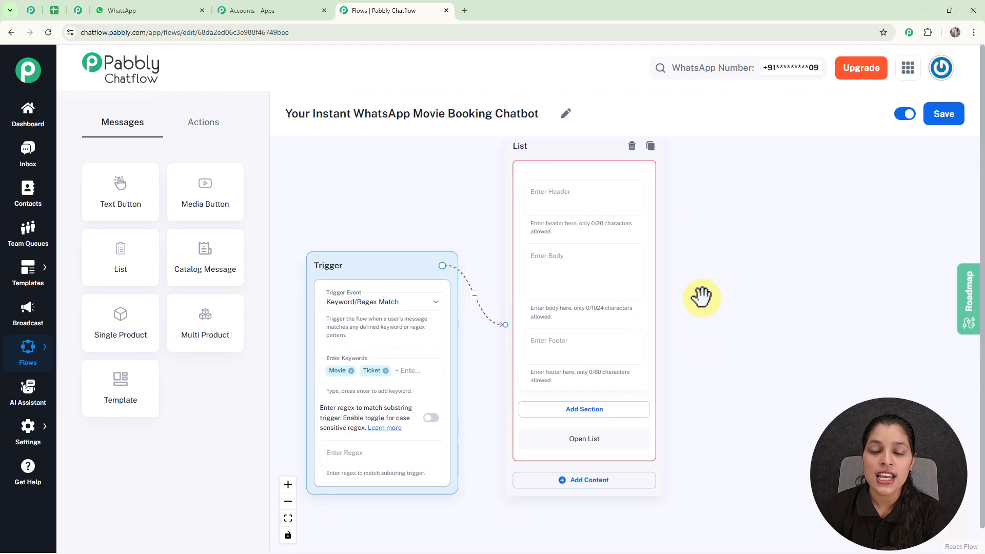
Fill the List body with the CinemaGuide welcome message about finding movies and showtimes, and set the footer to "Select a movie to see showtimes."
{"action": "left_click", "coordinate": [545, 286]}
{"action": "scroll", "coordinate": [562, 268], "scroll_direction": "up", "scroll_amount": 2}
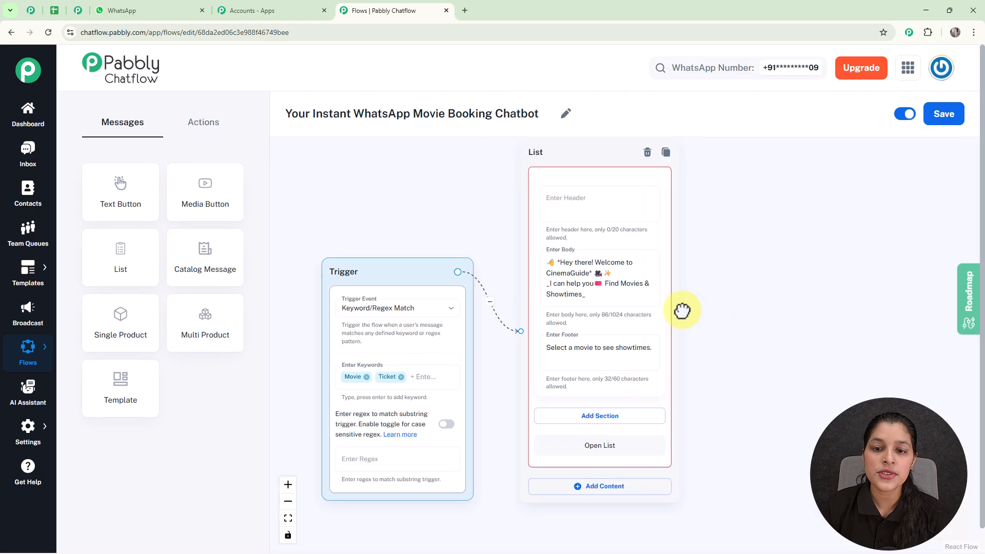
{"action": "scroll", "coordinate": [681, 309], "scroll_direction": "up", "scroll_amount": 1}
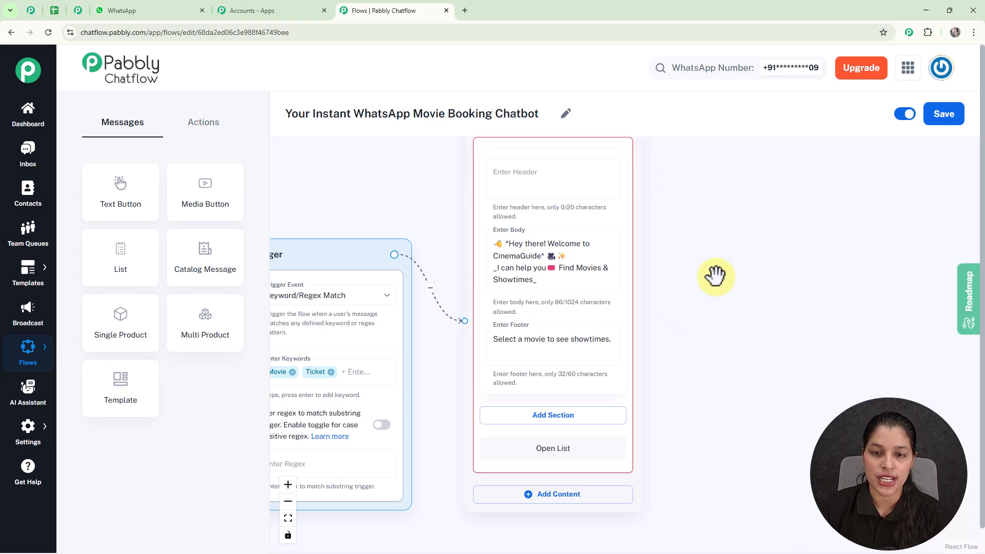
{"action": "scroll", "coordinate": [716, 276], "scroll_direction": "up", "scroll_amount": 2}
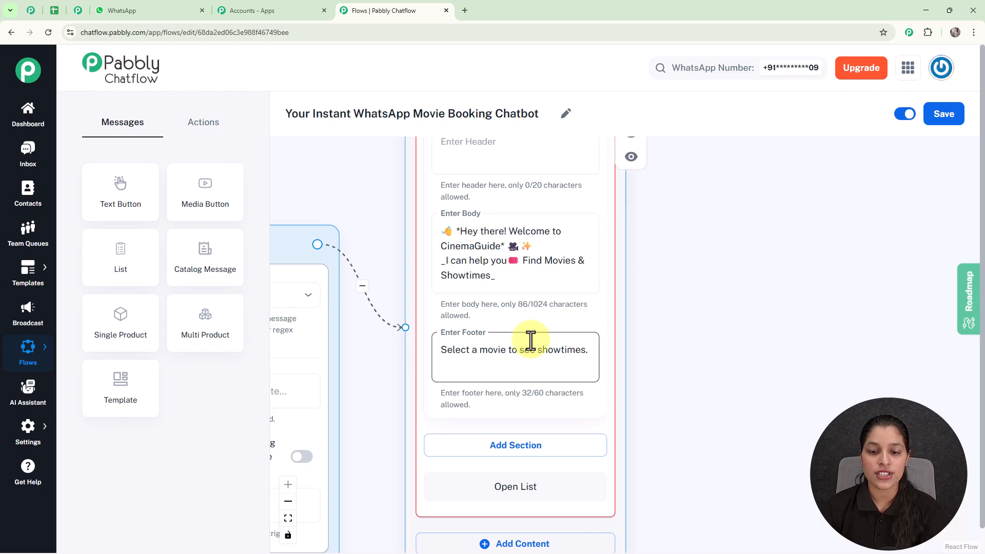
Add a section to the List message and title it Movie
{"action": "left_click_drag", "start_coordinate": [704, 329], "coordinate": [674, 228]}
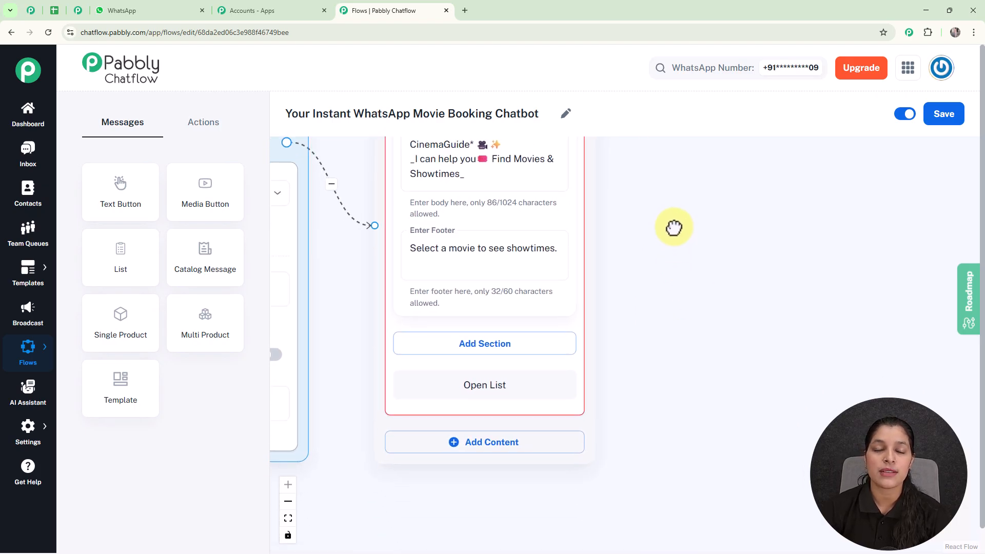
{"action": "left_click", "coordinate": [465, 348]}
{"action": "left_click", "coordinate": [478, 366]}
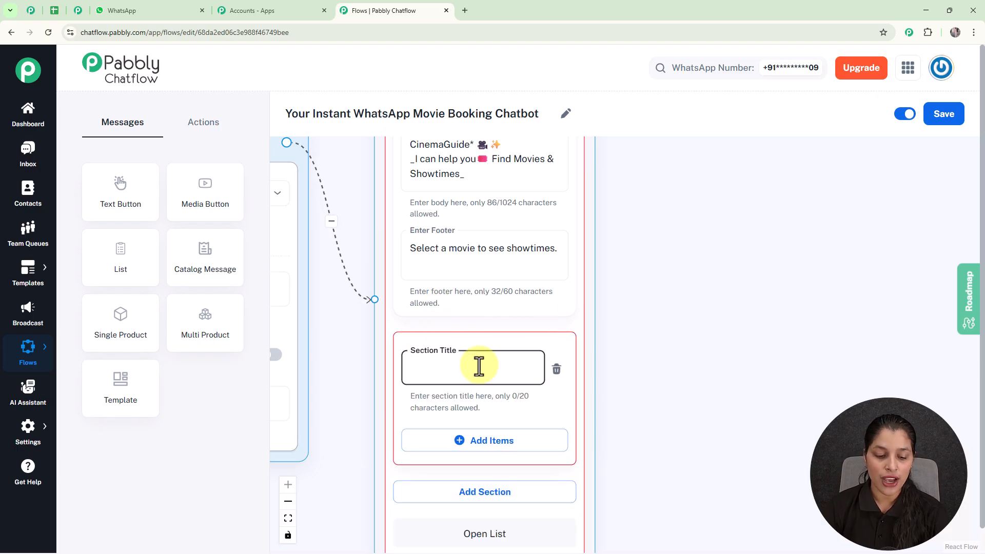
{"action": "type", "text": "Movie"}
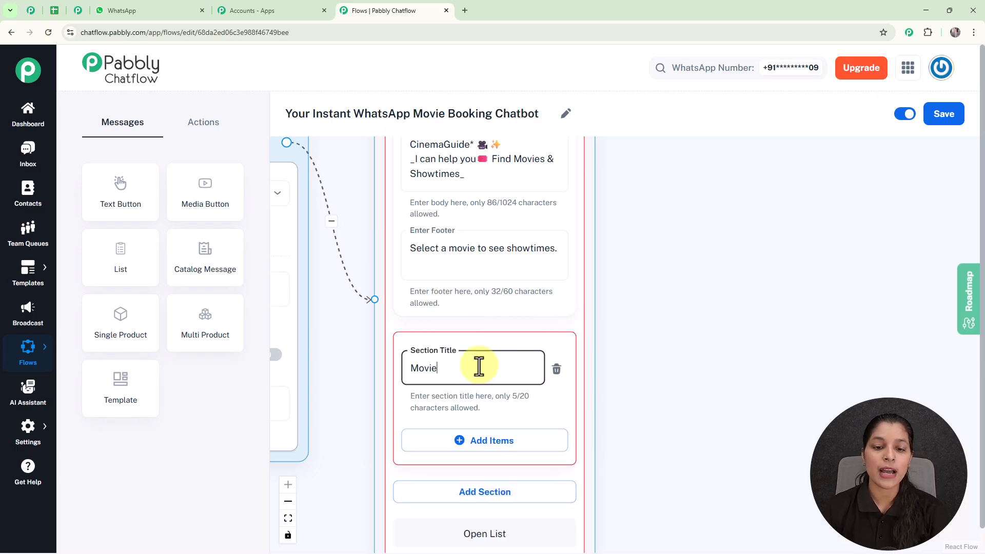
{"action": "scroll", "coordinate": [599, 325], "scroll_direction": "down", "scroll_amount": 3}
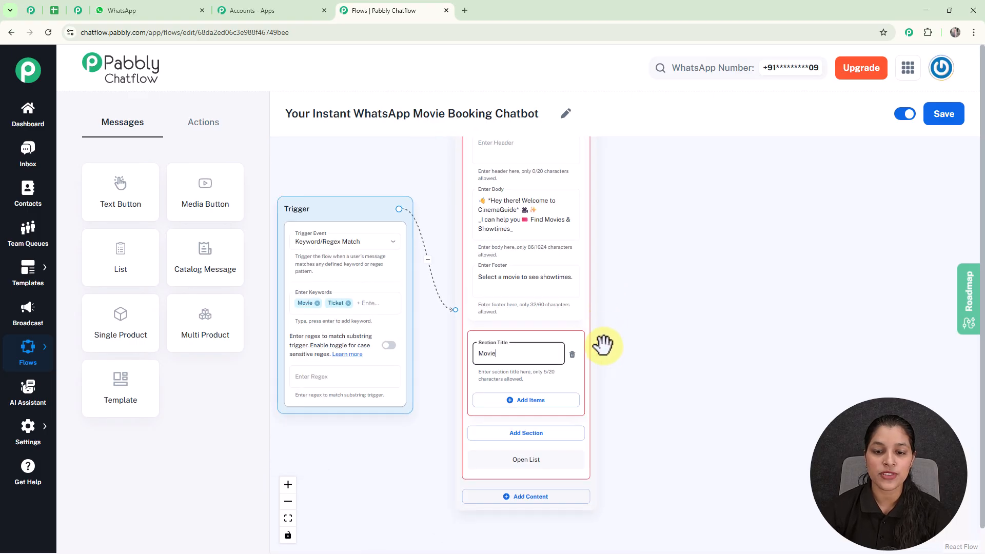
Add an item to the Movie section and title it "🎥The Marvel"
{"action": "left_click_drag", "start_coordinate": [631, 358], "coordinate": [608, 292]}
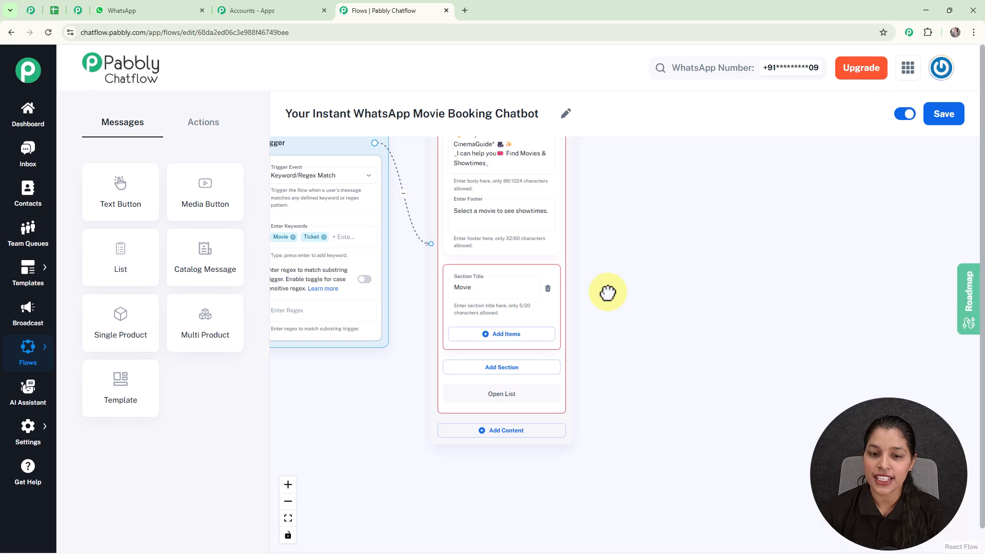
{"action": "left_click", "coordinate": [498, 335]}
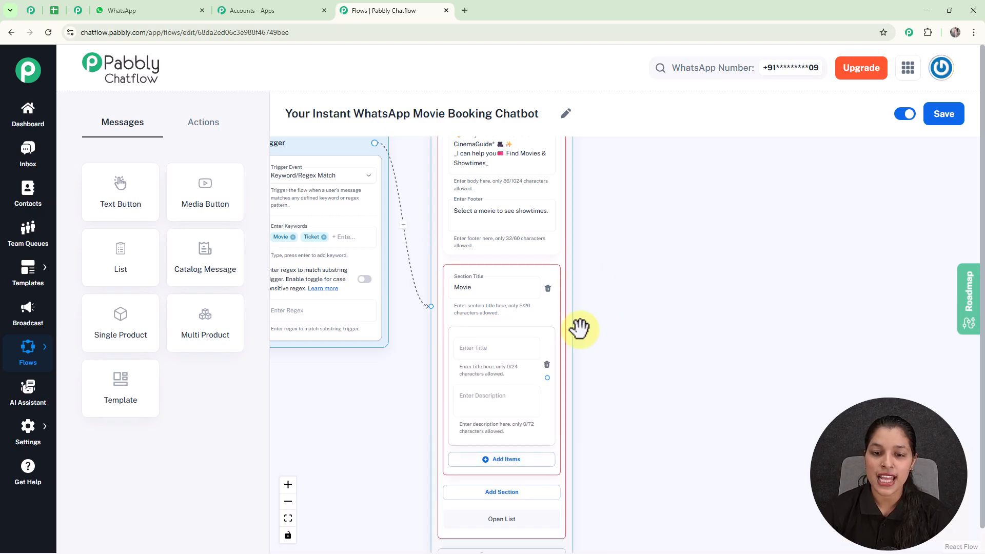
{"action": "left_click_drag", "start_coordinate": [587, 324], "coordinate": [595, 269]}
{"action": "scroll", "coordinate": [557, 296], "scroll_direction": "up", "scroll_amount": 5}
{"action": "left_click", "coordinate": [491, 280]}
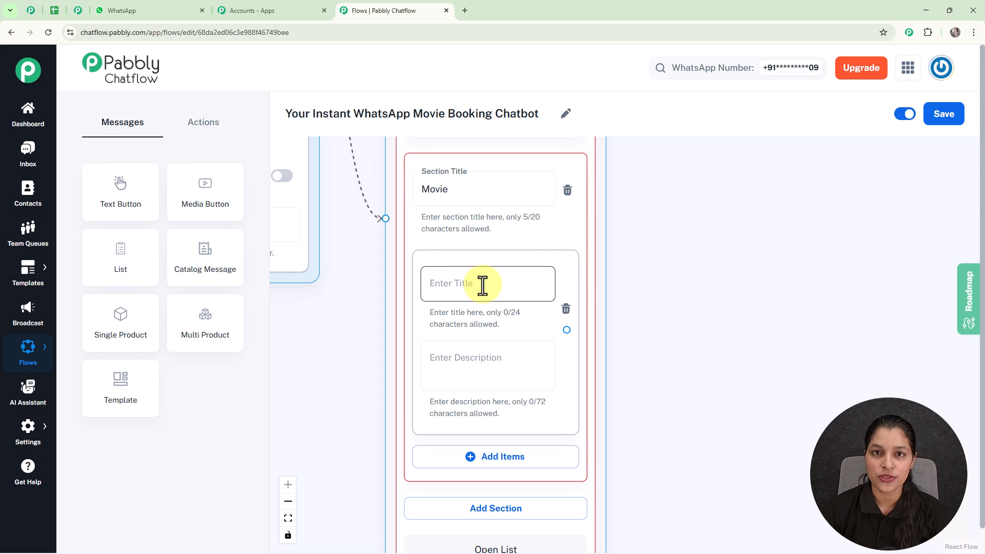
{"action": "type", "text": "🎥The Marvel"}
Add a second item to the Movie section and title it "🎥Barbie"
{"action": "scroll", "coordinate": [701, 337], "scroll_direction": "down", "scroll_amount": 1}
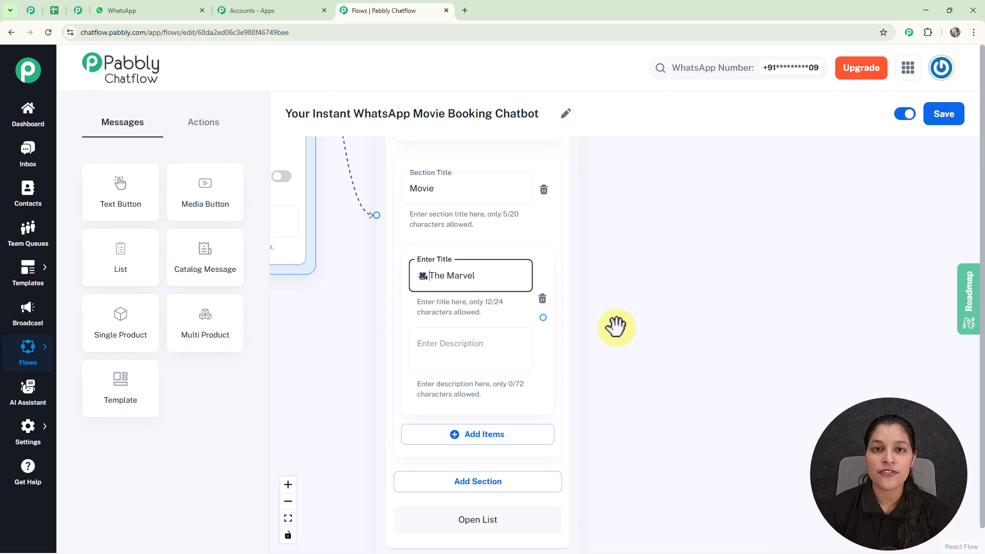
{"action": "scroll", "coordinate": [616, 327], "scroll_direction": "down", "scroll_amount": 2}
{"action": "left_click_drag", "start_coordinate": [617, 326], "coordinate": [598, 255]}
{"action": "left_click", "coordinate": [477, 347]}
{"action": "scroll", "coordinate": [482, 354], "scroll_direction": "up", "scroll_amount": 2}
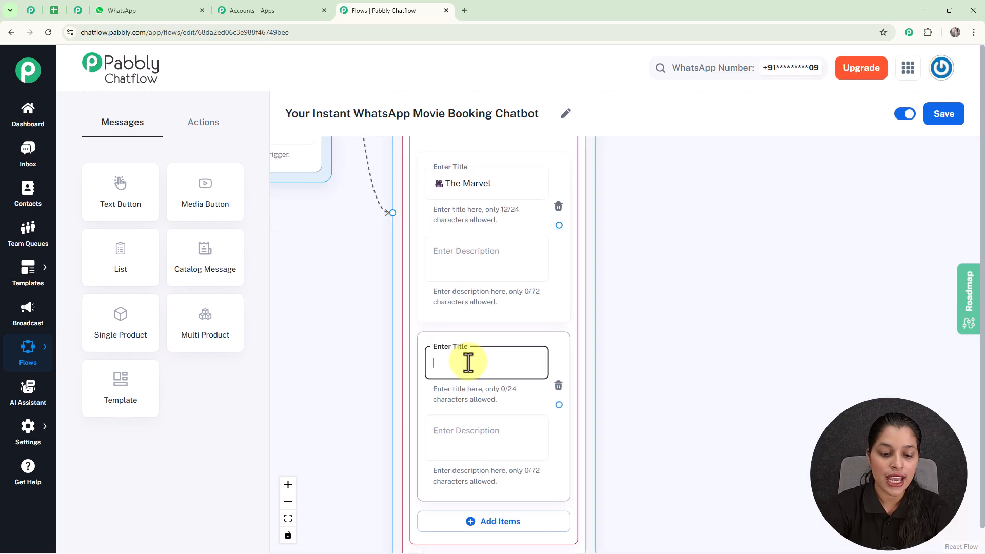
{"action": "type", "text": "Barbie"}
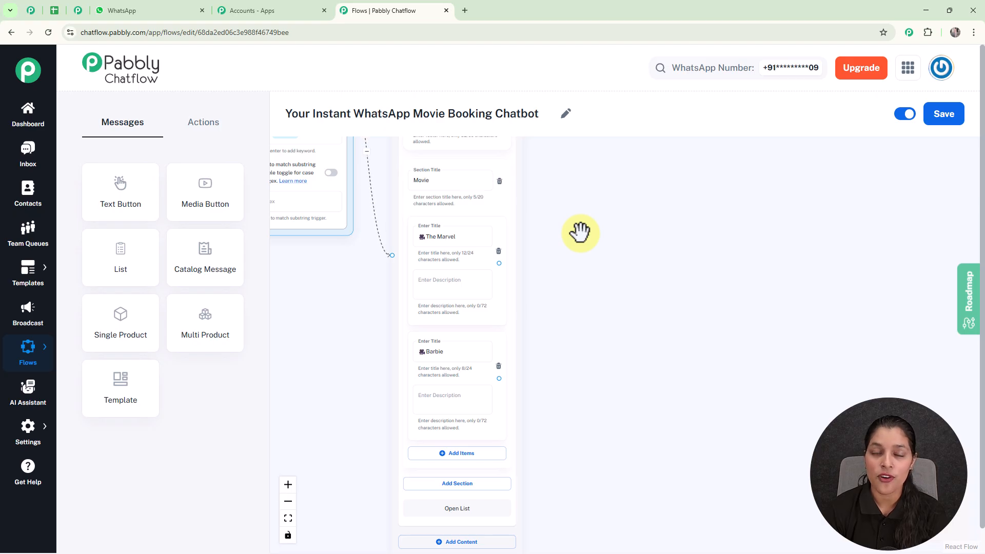
Add a Set Custom Field action beside the List message and connect the The Marvel item to it
{"action": "left_click", "coordinate": [195, 126]}
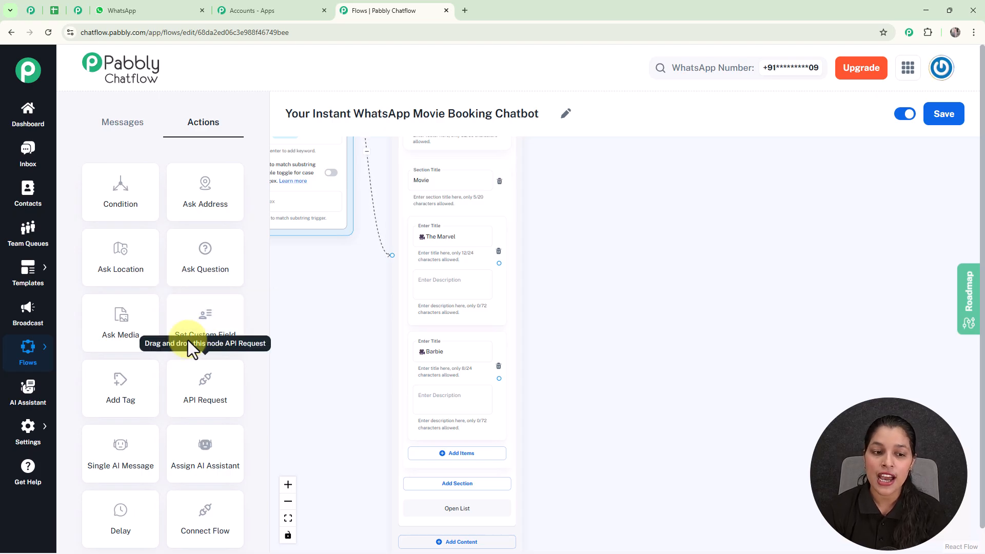
{"action": "left_click_drag", "start_coordinate": [192, 332], "coordinate": [627, 215]}
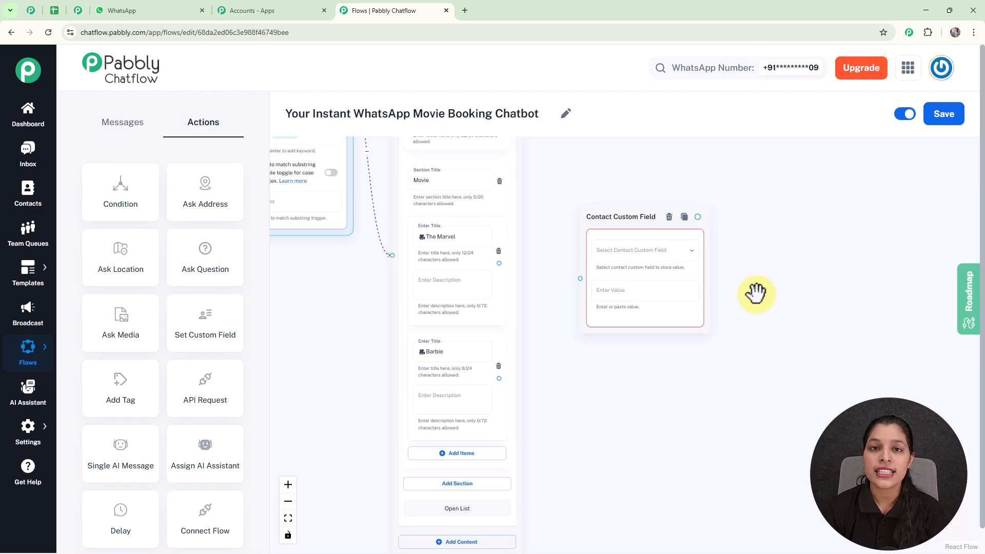
{"action": "scroll", "coordinate": [499, 257], "scroll_direction": "up", "scroll_amount": 2}
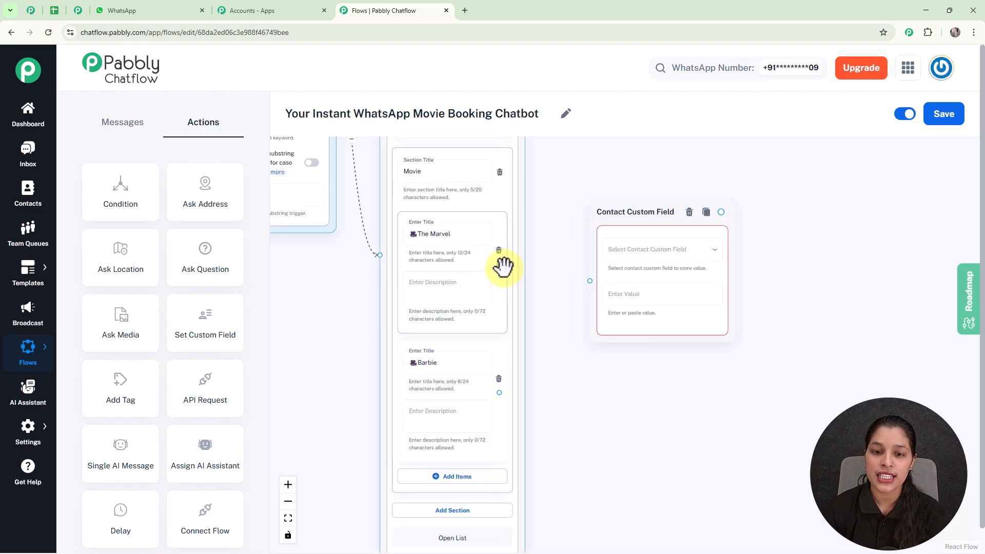
{"action": "left_click_drag", "start_coordinate": [499, 263], "coordinate": [590, 281]}
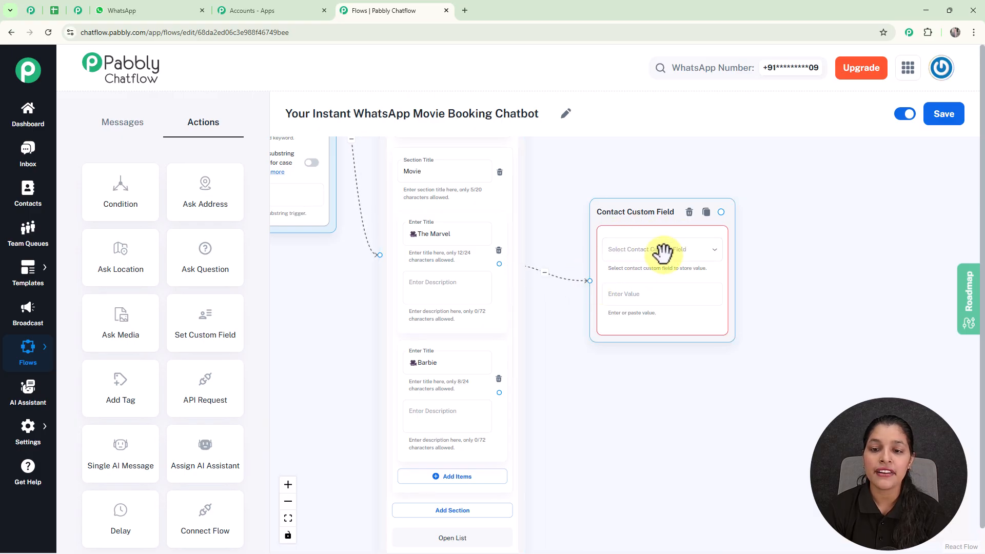
Browse the available contact custom fields, then open the Contact Custom Fields settings and add an empty field row
{"action": "left_click", "coordinate": [640, 251]}
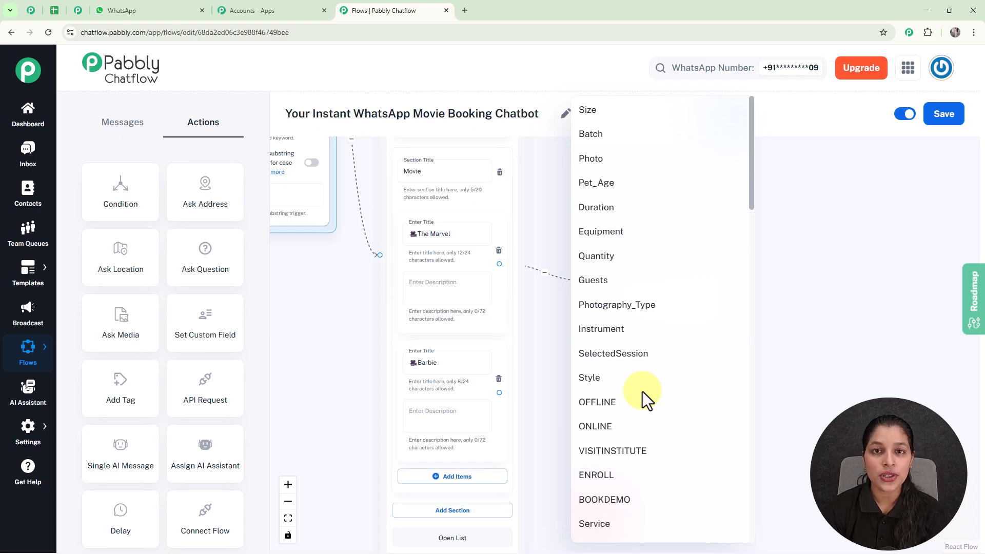
{"action": "left_click", "coordinate": [816, 313]}
{"action": "mouse_move", "coordinate": [23, 437]}
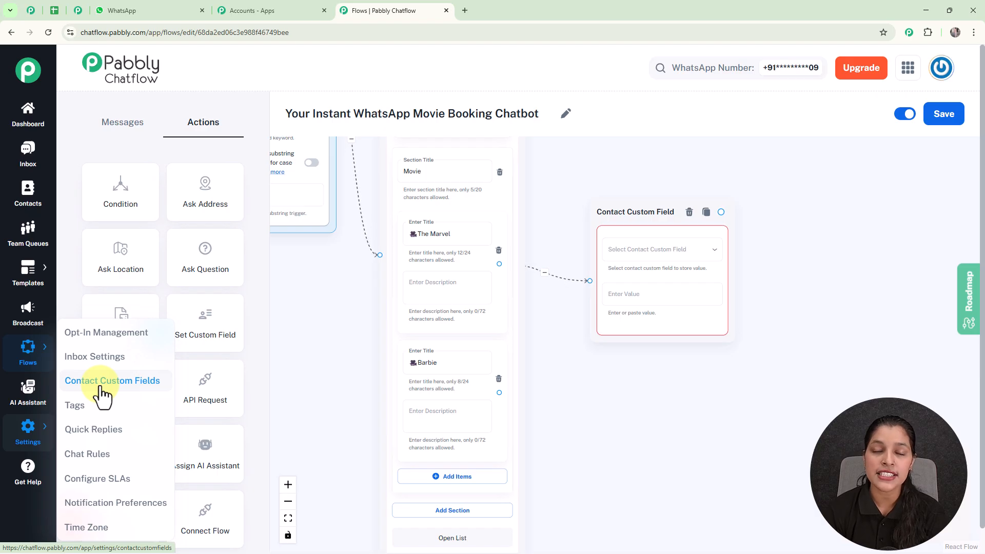
{"action": "left_click", "coordinate": [79, 12]}
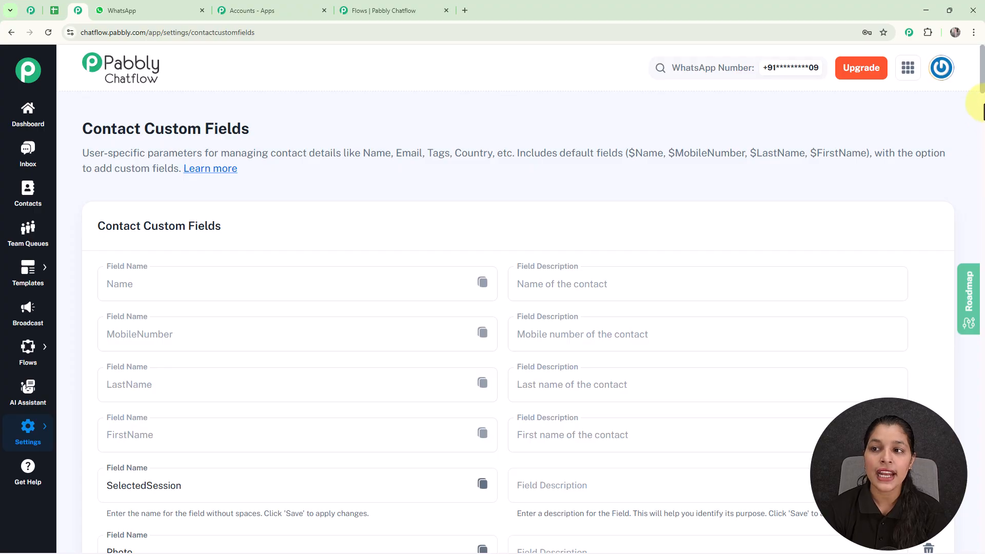
{"action": "left_click_drag", "start_coordinate": [984, 115], "coordinate": [982, 539]}
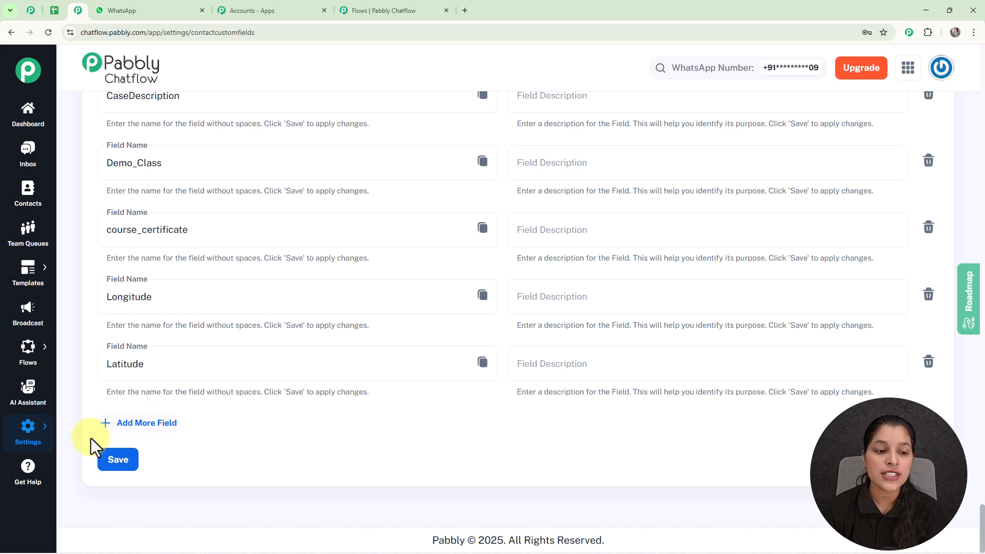
{"action": "left_click", "coordinate": [143, 424]}
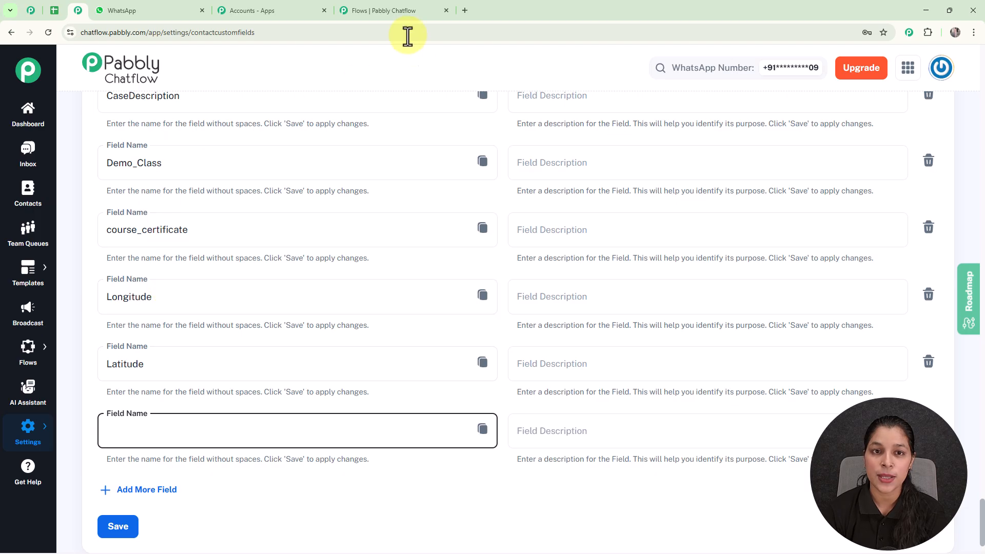
Return to the flow and set the Contact Custom Field node to store "🎥The Marvel" in the Movie field
{"action": "left_click", "coordinate": [385, 11]}
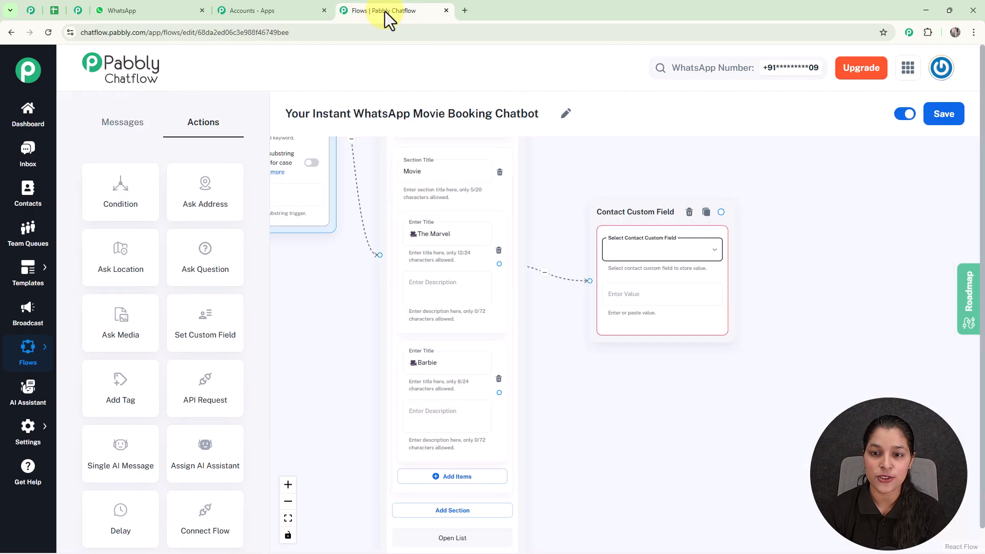
{"action": "left_click", "coordinate": [682, 255]}
{"action": "scroll", "coordinate": [654, 279], "scroll_direction": "down", "scroll_amount": 3}
{"action": "scroll", "coordinate": [650, 291], "scroll_direction": "down", "scroll_amount": 3}
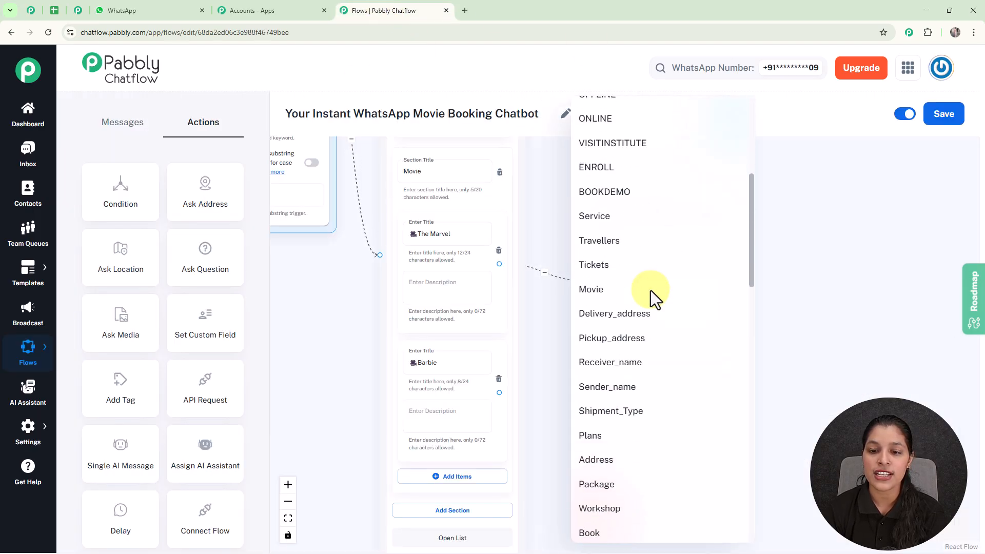
{"action": "left_click", "coordinate": [619, 291]}
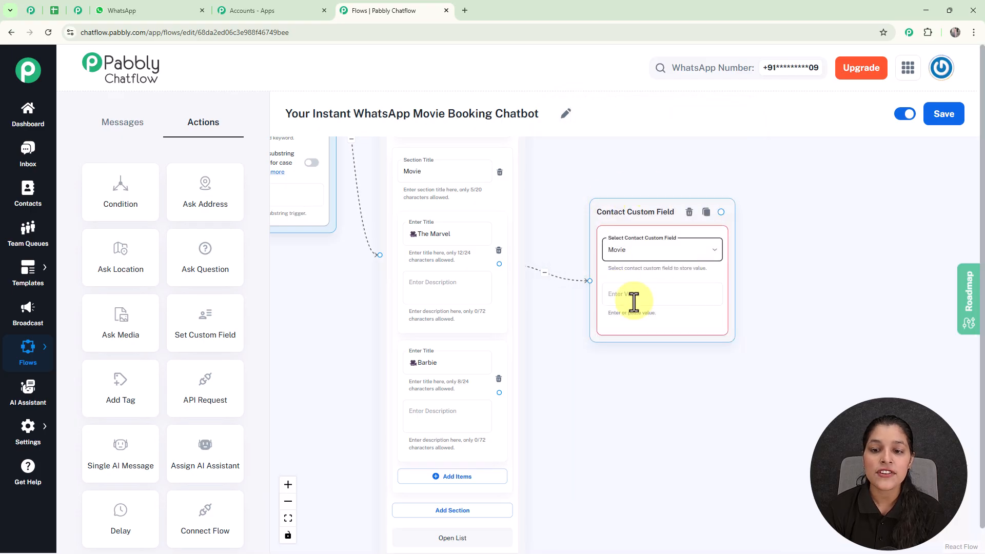
{"action": "left_click", "coordinate": [433, 234]}
{"action": "triple_click", "coordinate": [429, 233]}
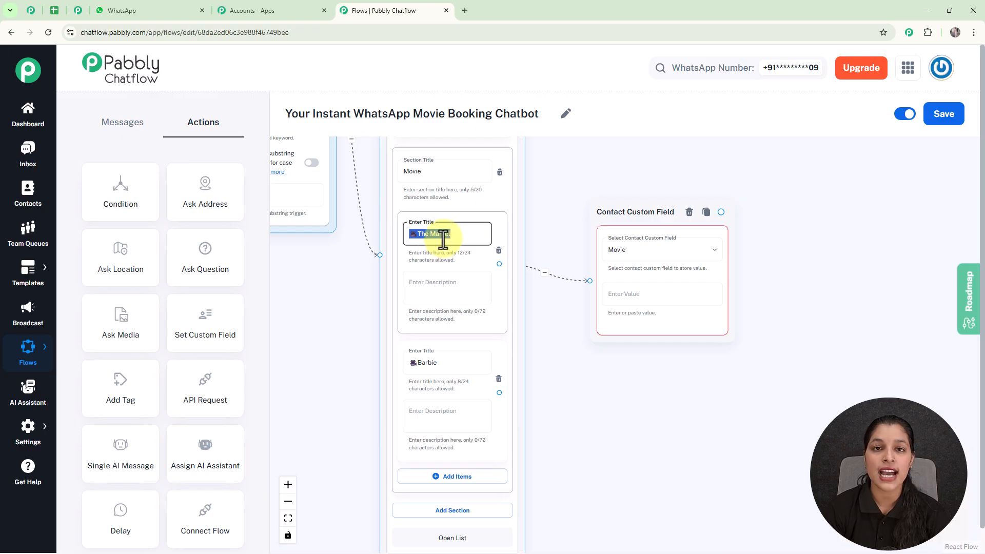
{"action": "left_click", "coordinate": [621, 295]}
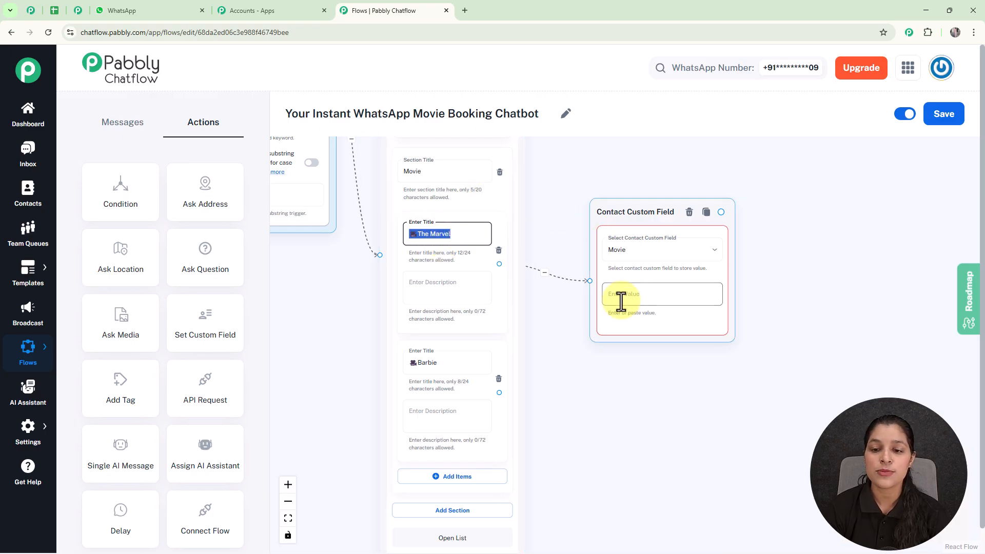
{"action": "type", "text": "🦸The Marvel"}
Add a second Set Custom Field action and align it below the The Marvel custom field node
{"action": "scroll", "coordinate": [647, 301], "scroll_direction": "down", "scroll_amount": 3}
{"action": "left_click_drag", "start_coordinate": [710, 295], "coordinate": [624, 277]}
{"action": "left_click_drag", "start_coordinate": [203, 320], "coordinate": [517, 349]}
{"action": "left_click_drag", "start_coordinate": [606, 336], "coordinate": [599, 293]}
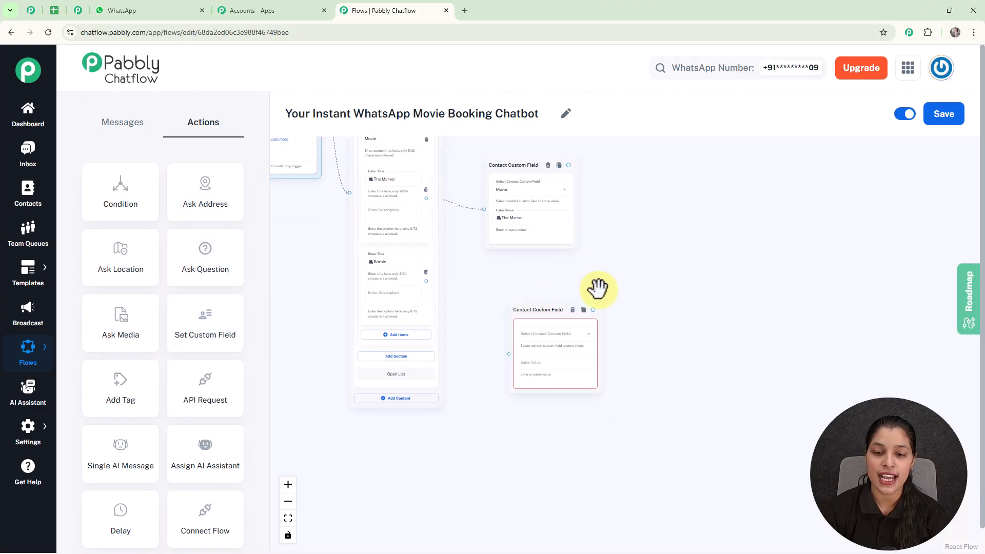
{"action": "left_click_drag", "start_coordinate": [526, 311], "coordinate": [502, 281]}
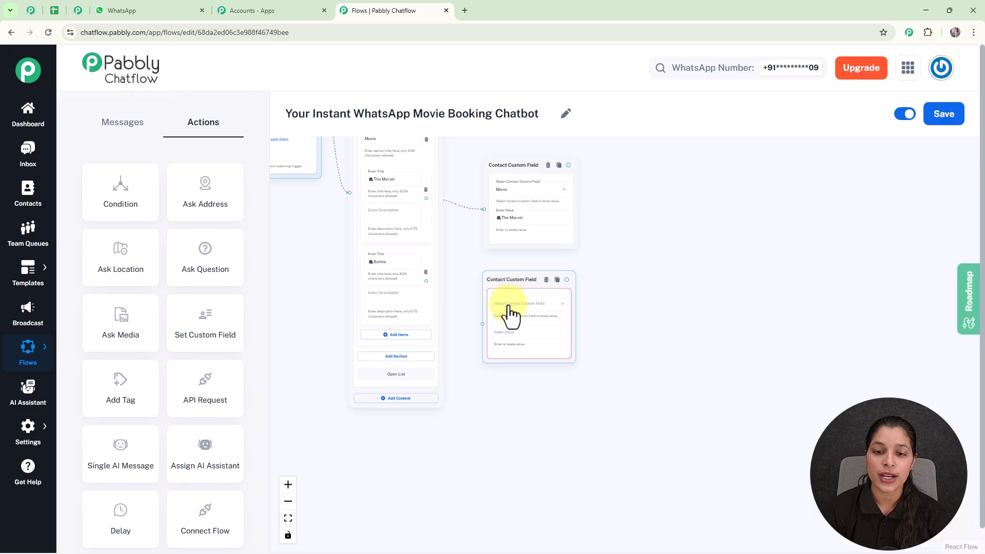
Set the second Contact Custom Field node to store "Barbie" in the Movie field and connect the Barbie list item to it
{"action": "left_click", "coordinate": [511, 304]}
{"action": "scroll", "coordinate": [494, 429], "scroll_direction": "down", "scroll_amount": 4}
{"action": "scroll", "coordinate": [494, 429], "scroll_direction": "down", "scroll_amount": 3}
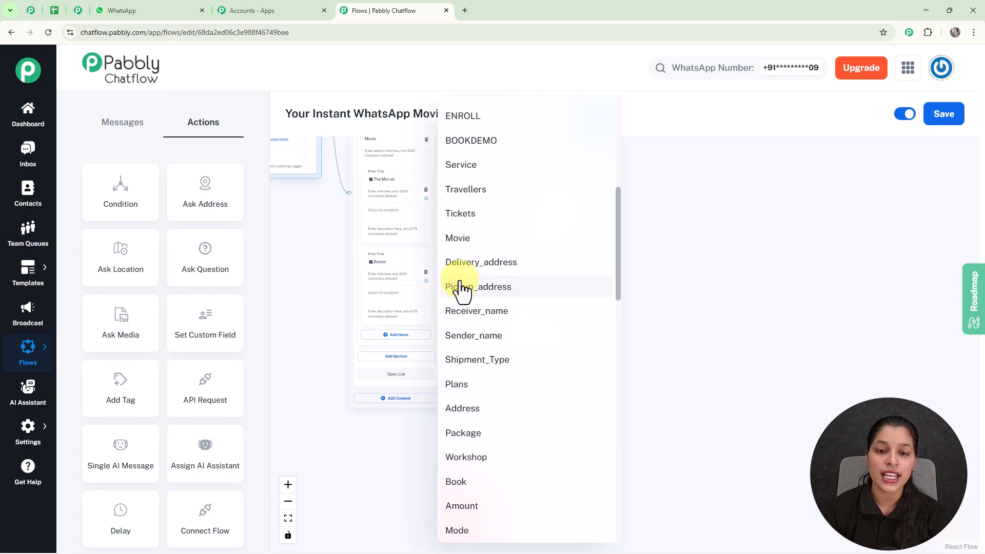
{"action": "left_click", "coordinate": [464, 238]}
{"action": "left_click", "coordinate": [380, 262]}
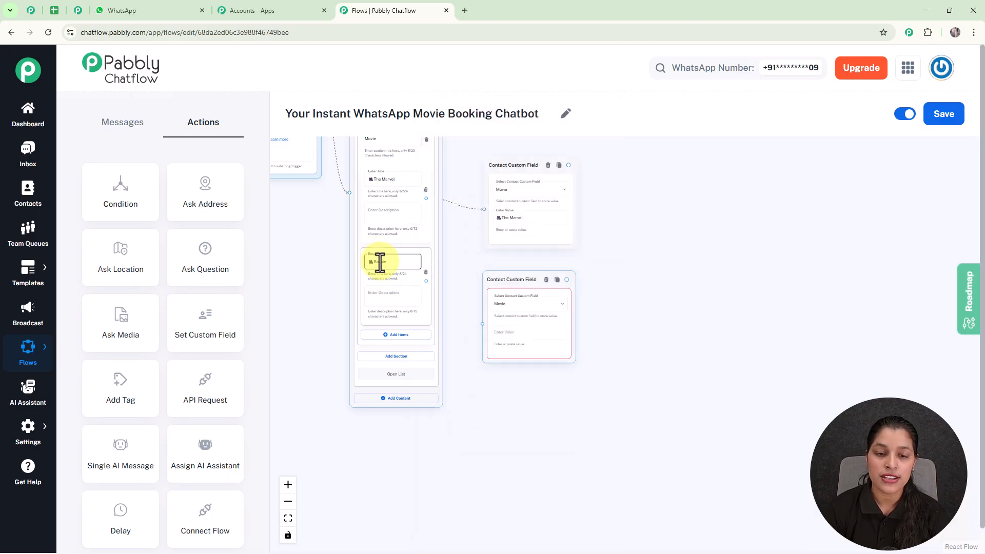
{"action": "left_click", "coordinate": [524, 333]}
{"action": "type", "text": "Barbie"}
{"action": "scroll", "coordinate": [467, 310], "scroll_direction": "up", "scroll_amount": 2}
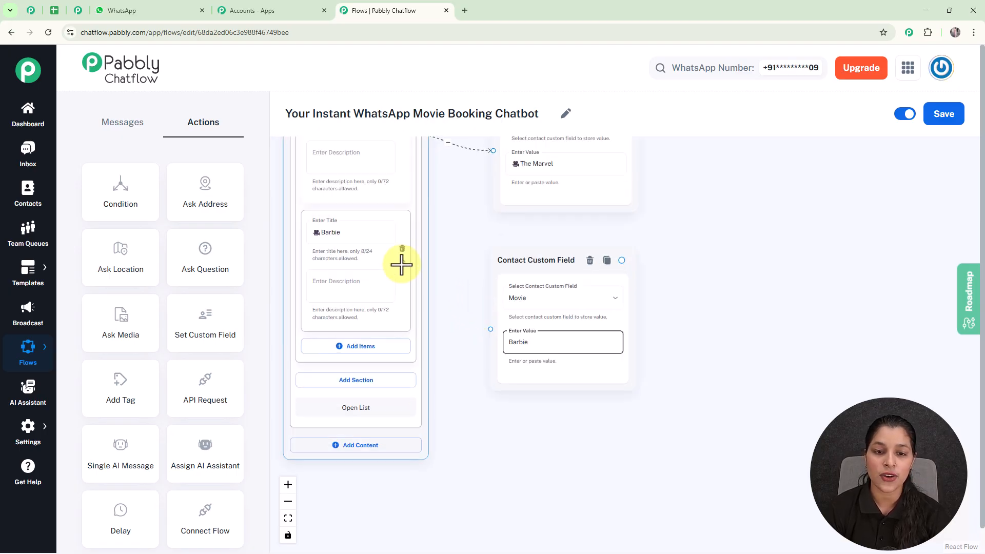
{"action": "left_click_drag", "start_coordinate": [403, 263], "coordinate": [490, 329]}
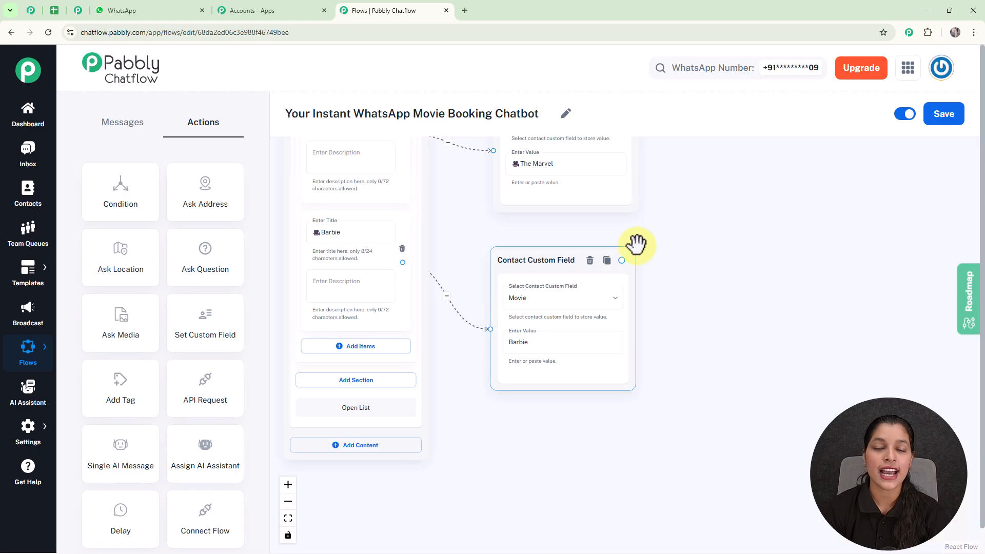
Create a new List message connected from the The Marvel custom field node
{"action": "scroll", "coordinate": [693, 198], "scroll_direction": "down", "scroll_amount": 5}
{"action": "left_click_drag", "start_coordinate": [689, 222], "coordinate": [614, 328]}
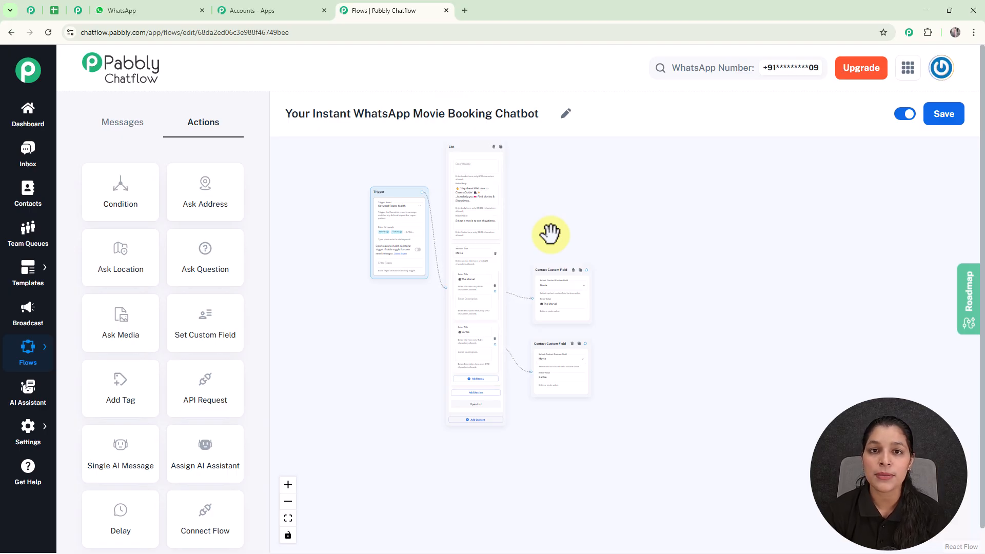
{"action": "scroll", "coordinate": [630, 295], "scroll_direction": "up", "scroll_amount": 3}
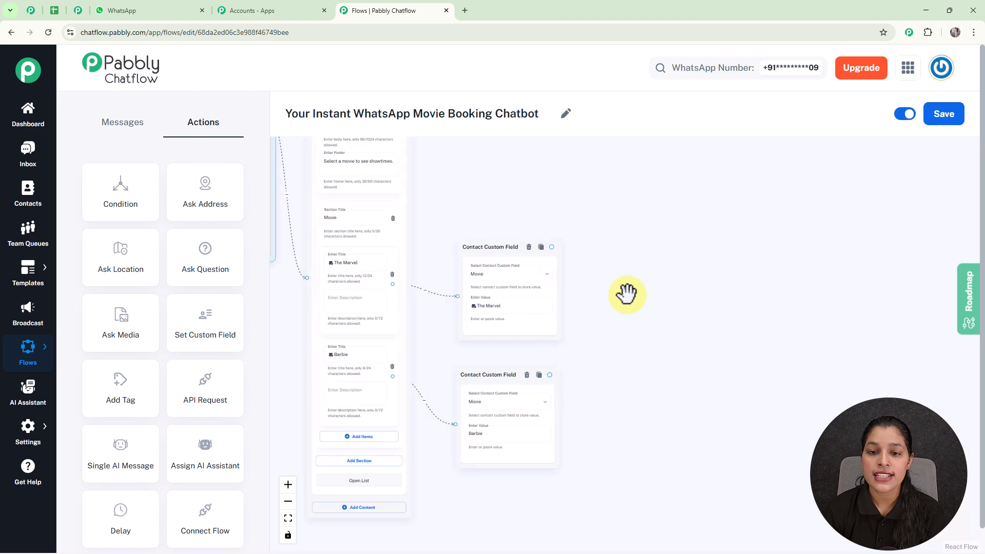
{"action": "scroll", "coordinate": [552, 247], "scroll_direction": "up", "scroll_amount": 2}
{"action": "left_click_drag", "start_coordinate": [552, 247], "coordinate": [656, 304]}
{"action": "left_click", "coordinate": [645, 350]}
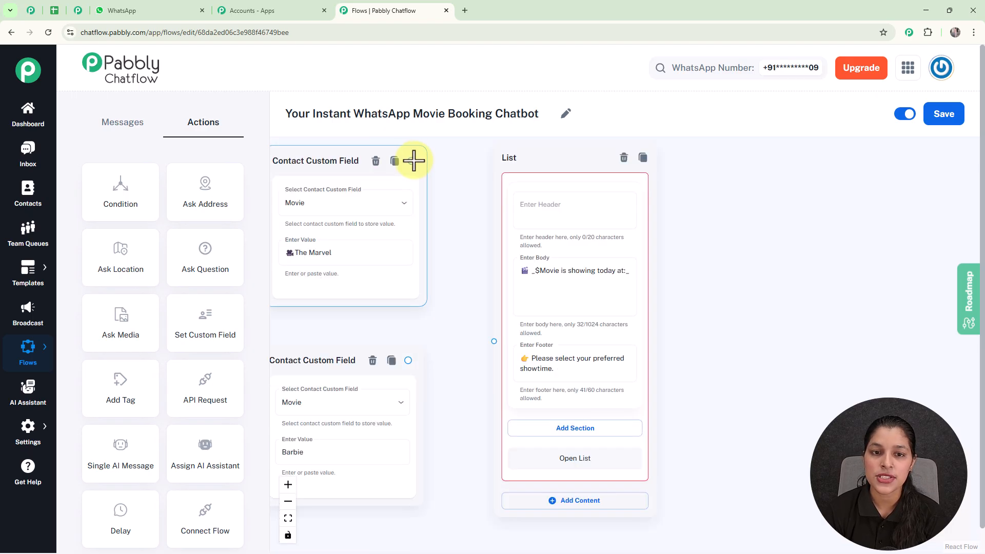
Connect the Barbie custom field node to the new List, with body "🎬 _$Movie is showing today at:_" and footer "👉 Please select your preferred showtime."
{"action": "left_click_drag", "start_coordinate": [411, 161], "coordinate": [494, 340]}
{"action": "left_click", "coordinate": [411, 359]}
{"action": "left_click_drag", "start_coordinate": [410, 360], "coordinate": [494, 342]}
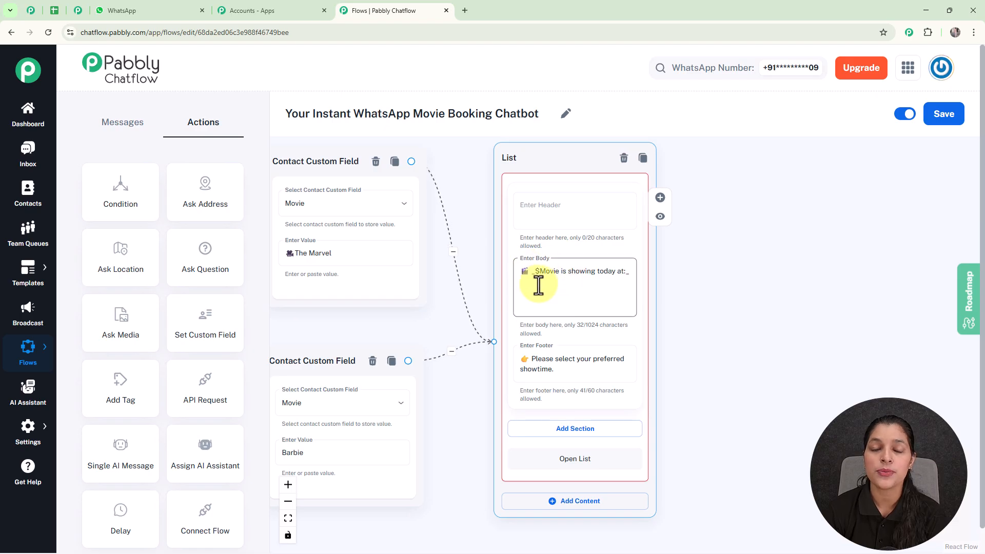
{"action": "left_click_drag", "start_coordinate": [468, 199], "coordinate": [513, 205]}
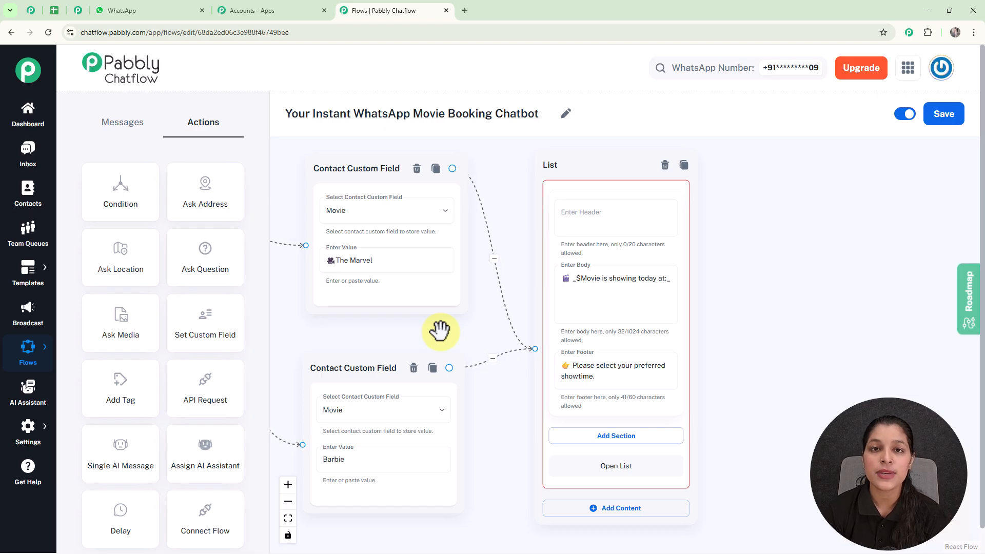
{"action": "left_click", "coordinate": [409, 241]}
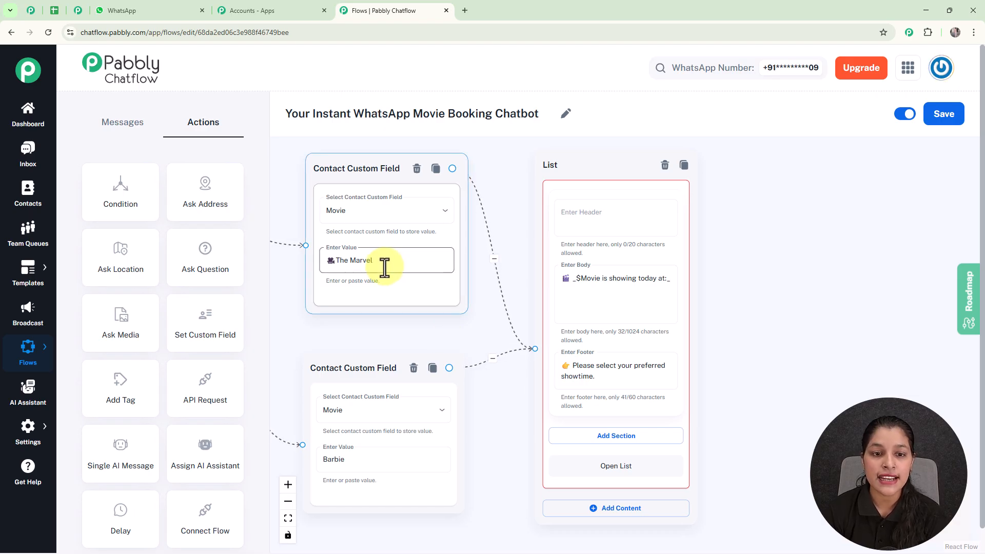
{"action": "left_click", "coordinate": [595, 287]}
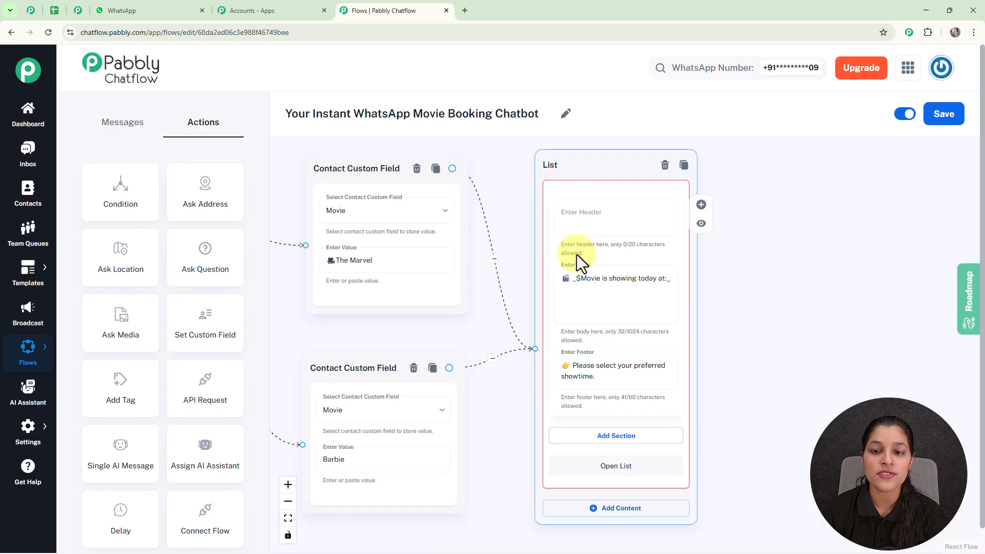
{"action": "left_click", "coordinate": [719, 324]}
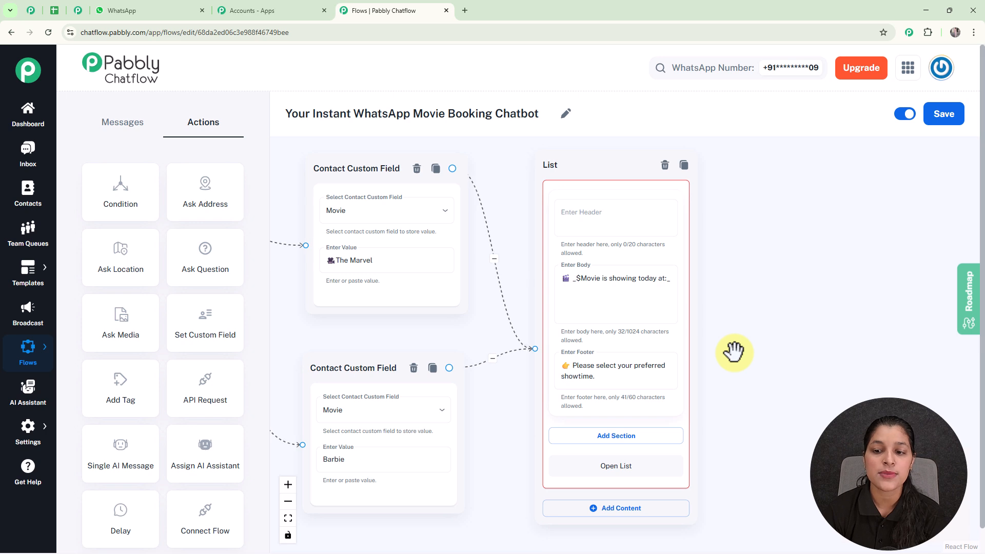
{"action": "scroll", "coordinate": [739, 302], "scroll_direction": "down", "scroll_amount": 2}
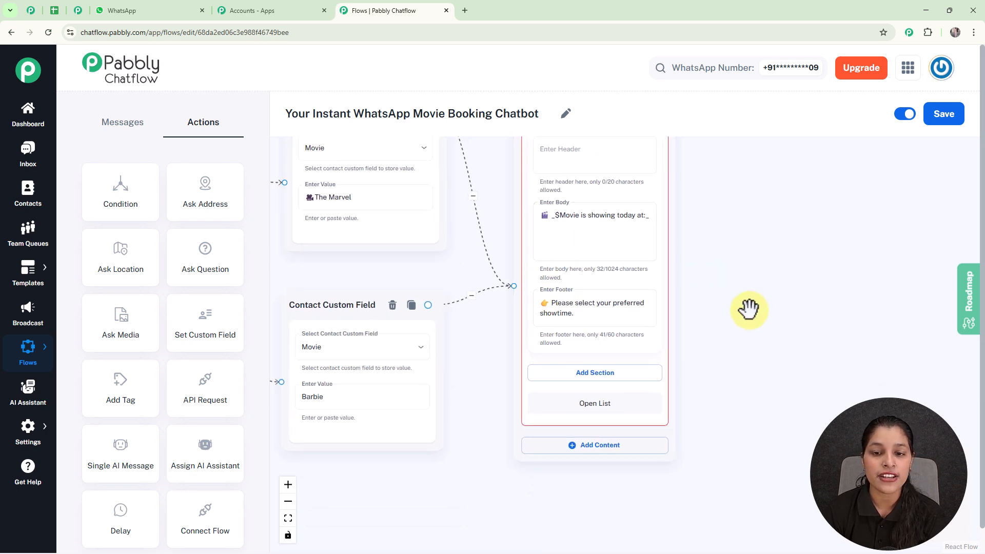
Add a section titled "Show Timing" to the showtime List message
{"action": "scroll", "coordinate": [744, 288], "scroll_direction": "down", "scroll_amount": 1}
{"action": "scroll", "coordinate": [721, 305], "scroll_direction": "up", "scroll_amount": 2}
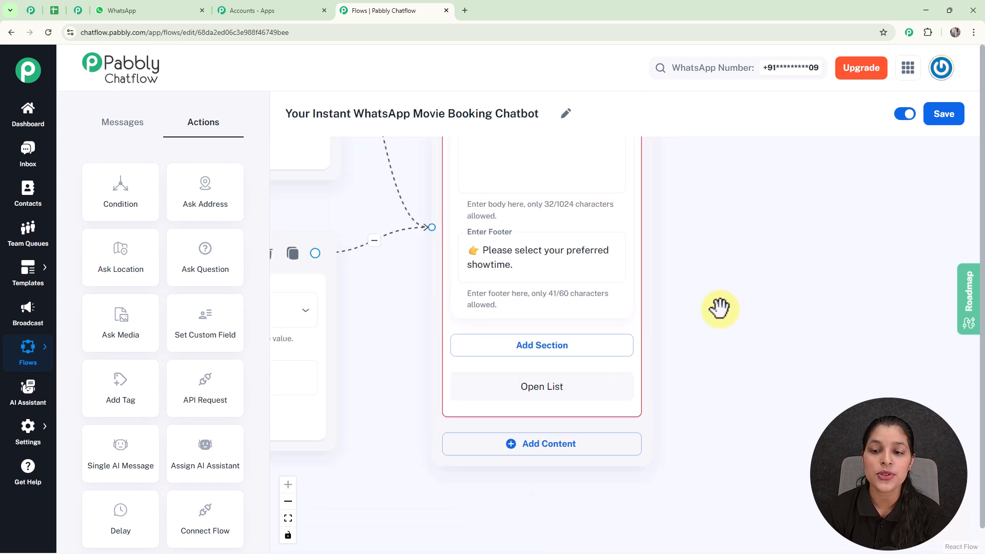
{"action": "scroll", "coordinate": [720, 308], "scroll_direction": "down", "scroll_amount": 2}
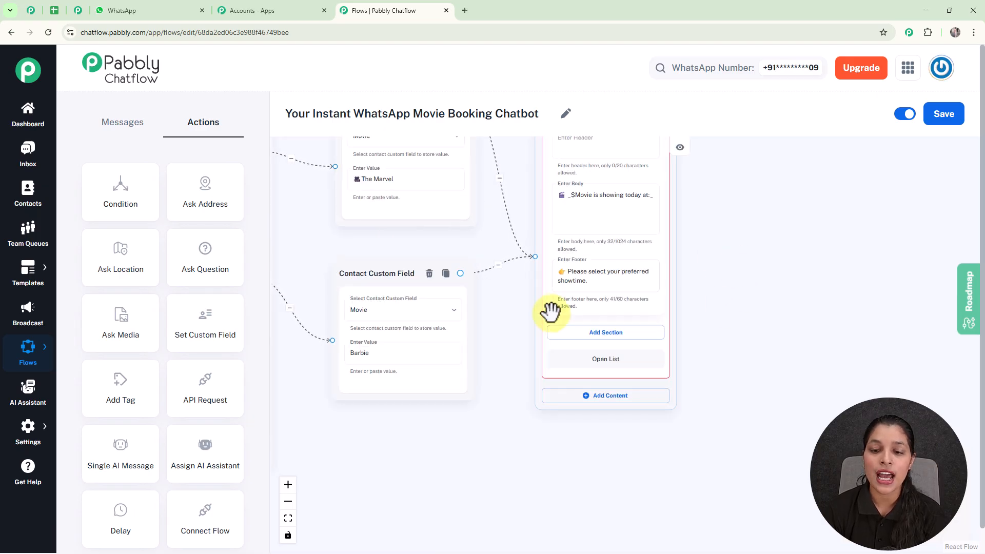
{"action": "left_click", "coordinate": [582, 337]}
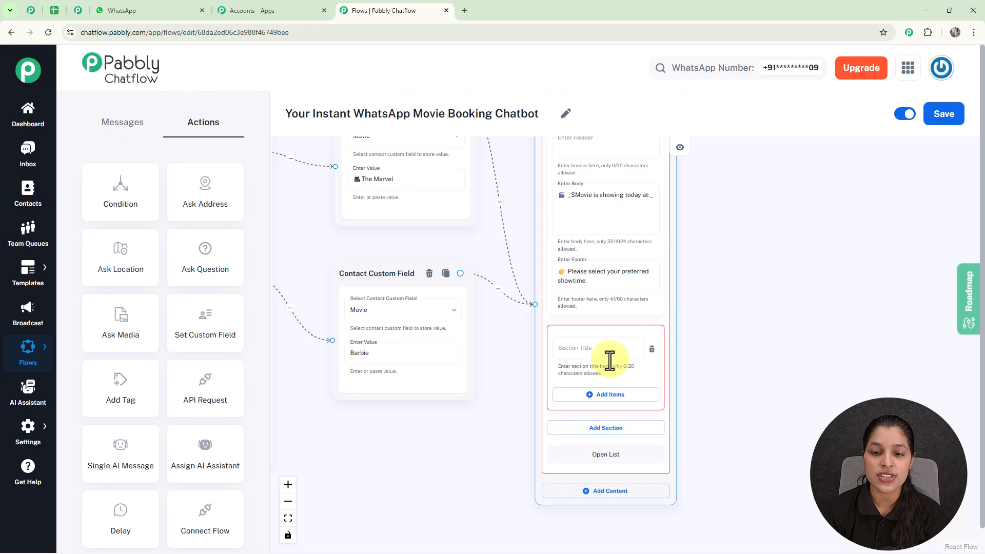
{"action": "left_click", "coordinate": [584, 348]}
{"action": "type", "text": "Shi"}
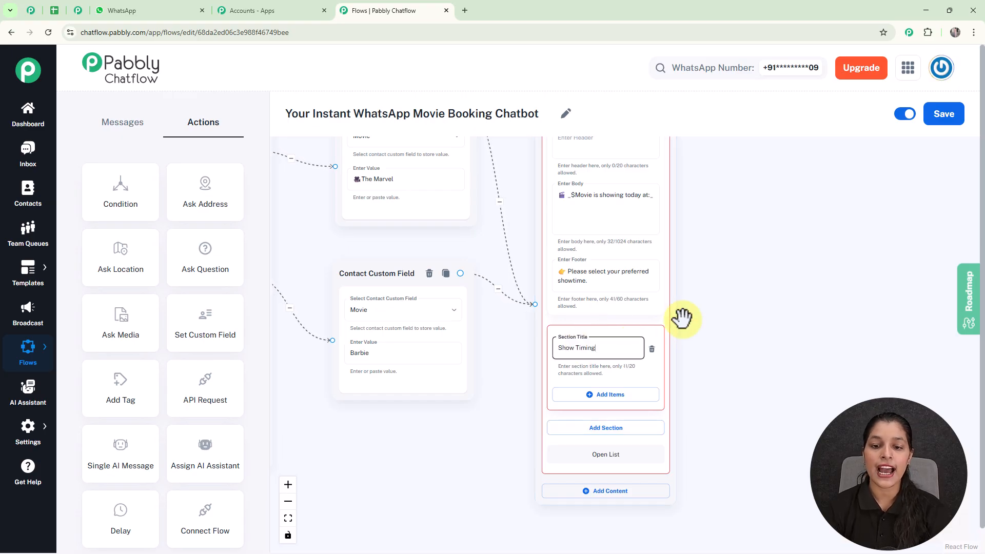
Add two items to the Show Timing section, titled "⏰ 10:00 AM" and "⏰ 01:00 PM"
{"action": "scroll", "coordinate": [682, 319], "scroll_direction": "down", "scroll_amount": 3}
{"action": "left_click_drag", "start_coordinate": [711, 334], "coordinate": [644, 269]}
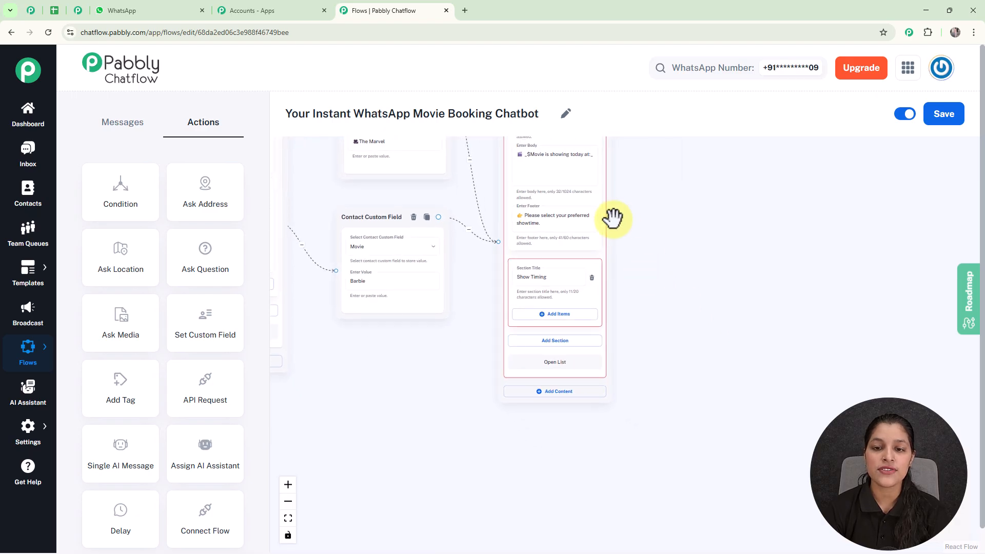
{"action": "left_click_drag", "start_coordinate": [618, 202], "coordinate": [612, 170]}
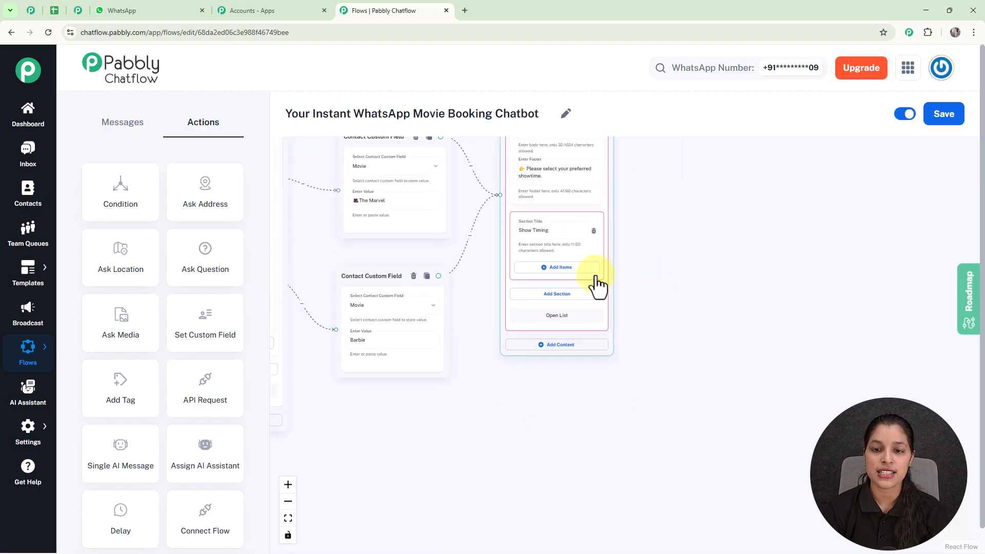
{"action": "left_click", "coordinate": [567, 270]}
{"action": "scroll", "coordinate": [621, 298], "scroll_direction": "up", "scroll_amount": 2}
{"action": "left_click", "coordinate": [501, 274]}
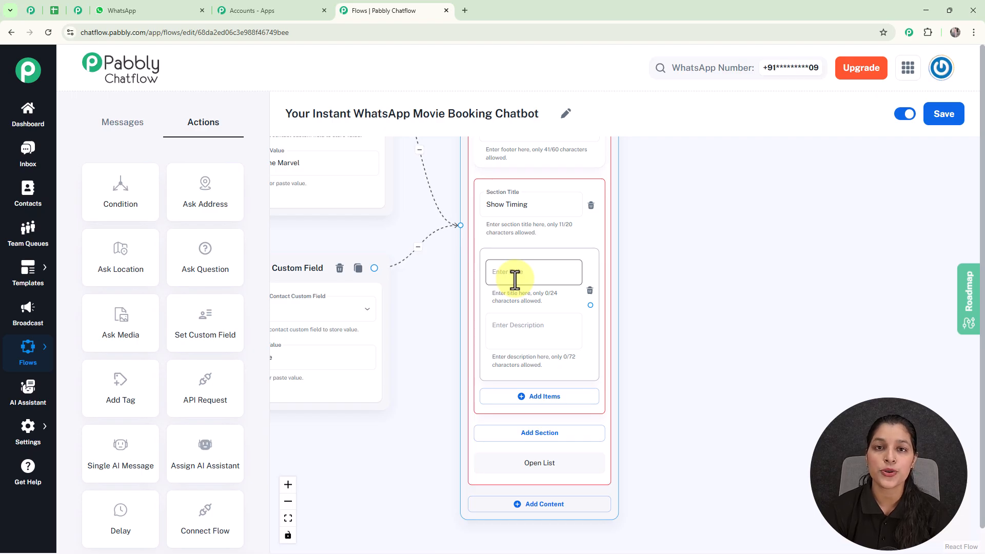
{"action": "type", "text": "⏰ 10:00 AM"}
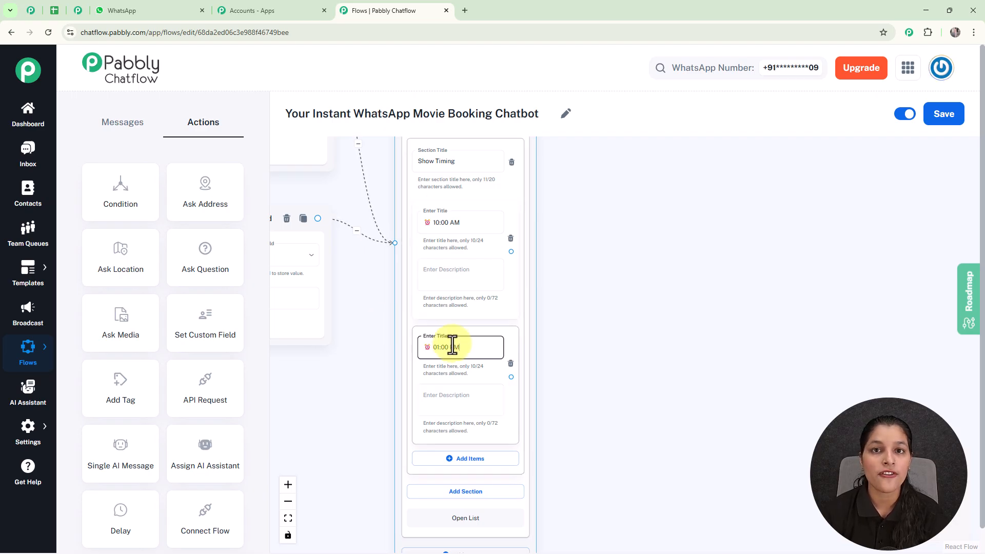
Add two Set Custom Field actions storing "⏰ 10:00 AM" and "⏰ 01:00 PM" in the Time field, each connected from its matching showtime item
{"action": "scroll", "coordinate": [452, 345], "scroll_direction": "down", "scroll_amount": 2}
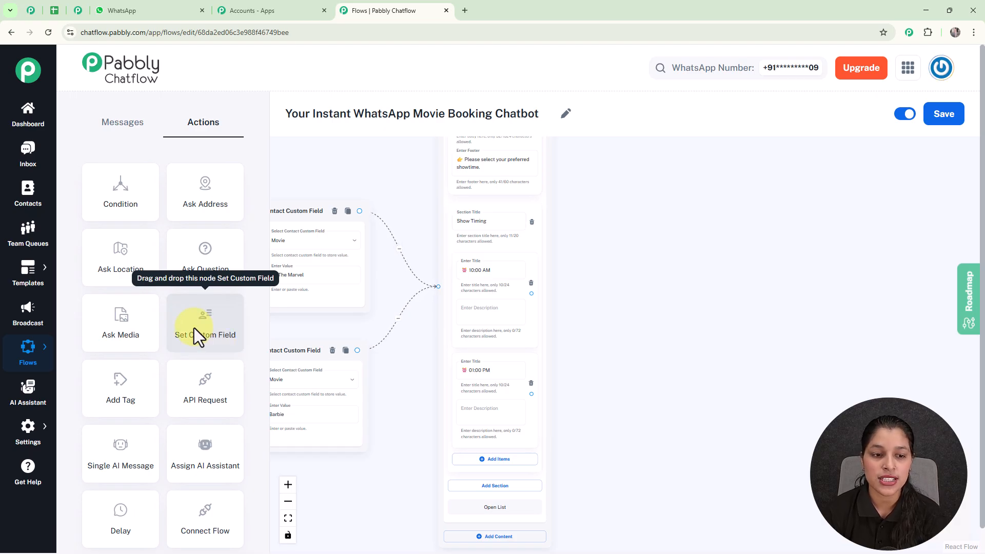
{"action": "left_click_drag", "start_coordinate": [194, 328], "coordinate": [624, 260]}
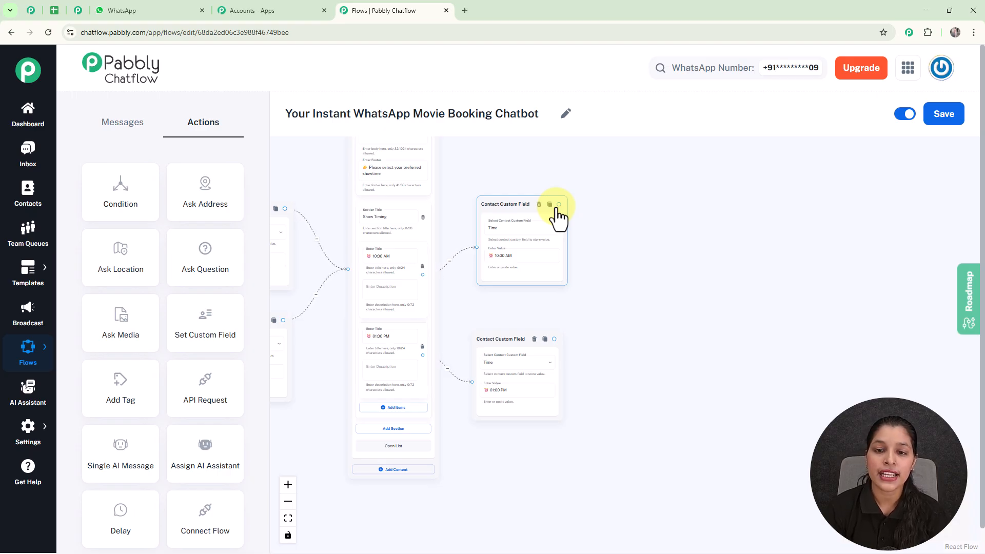
Create a Text Button message connected from the 10:00 AM custom field node
{"action": "scroll", "coordinate": [558, 215], "scroll_direction": "up", "scroll_amount": 3}
{"action": "left_click_drag", "start_coordinate": [560, 203], "coordinate": [711, 287]}
{"action": "left_click", "coordinate": [694, 331]}
{"action": "scroll", "coordinate": [701, 294], "scroll_direction": "down", "scroll_amount": 3}
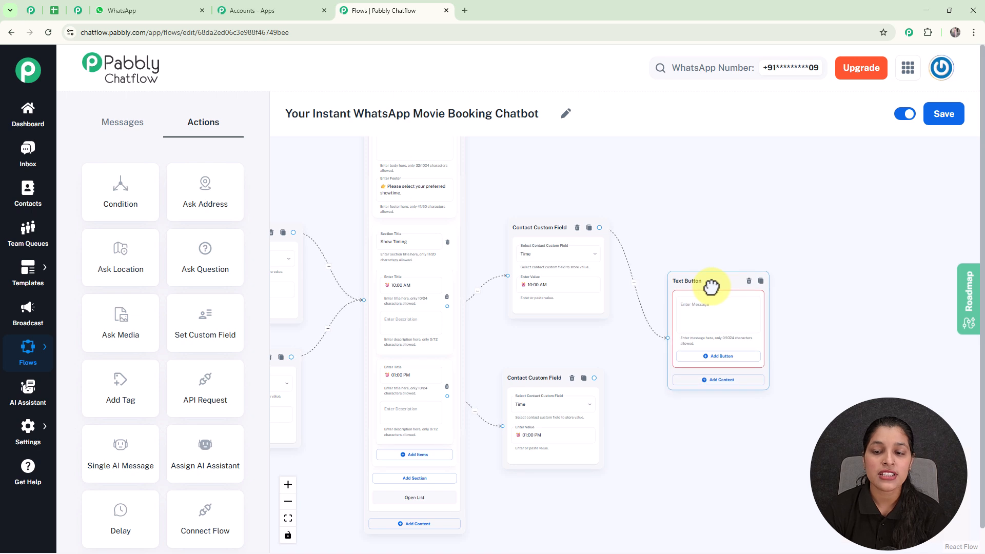
{"action": "left_click", "coordinate": [699, 264]}
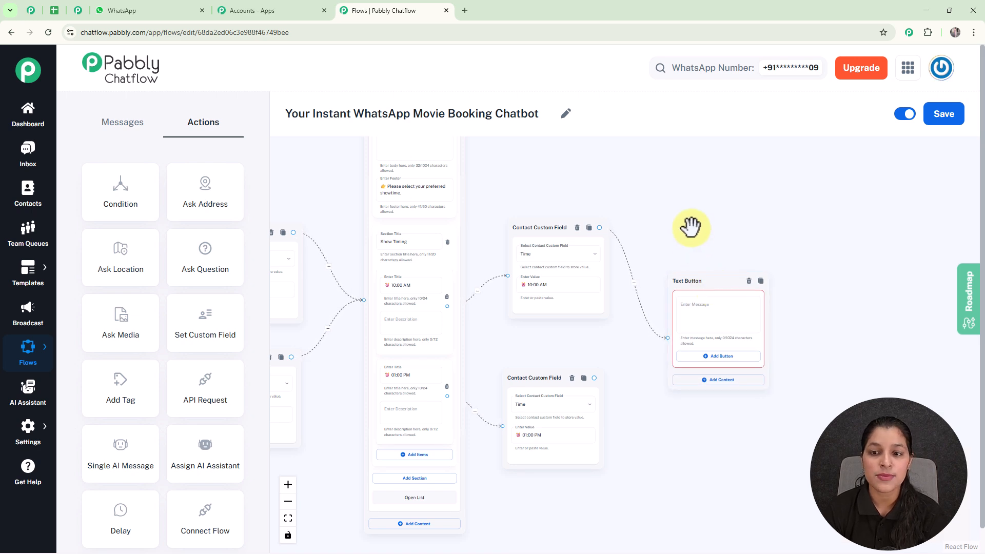
Enter the Text Button message "✅ _You've selected:_" with lines "*Movie*: $Movie" and "*Showtime*: $Time", and connect the 01:00 PM custom field node to it
{"action": "scroll", "coordinate": [717, 296], "scroll_direction": "up", "scroll_amount": 3}
{"action": "left_click", "coordinate": [717, 296]}
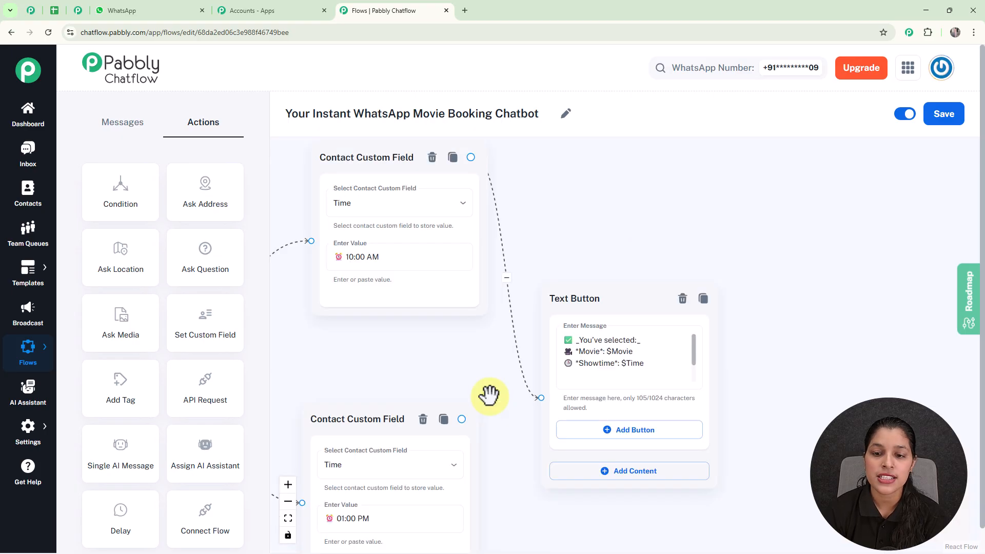
{"action": "left_click_drag", "start_coordinate": [489, 394], "coordinate": [523, 311]}
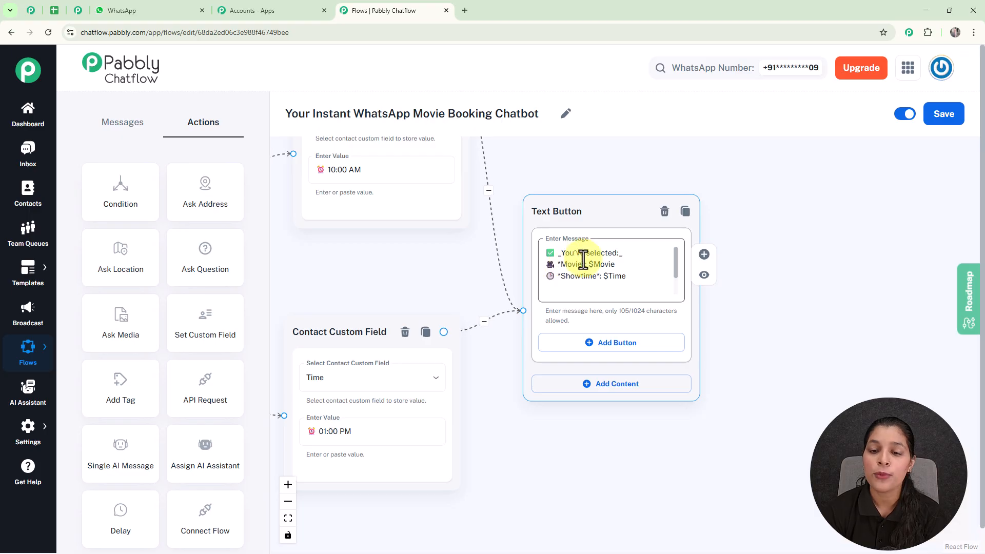
Examine the $Movie and $Time variables in the Text Button message alongside the showtime items and the Time custom field nodes
{"action": "scroll", "coordinate": [577, 261], "scroll_direction": "up", "scroll_amount": 2}
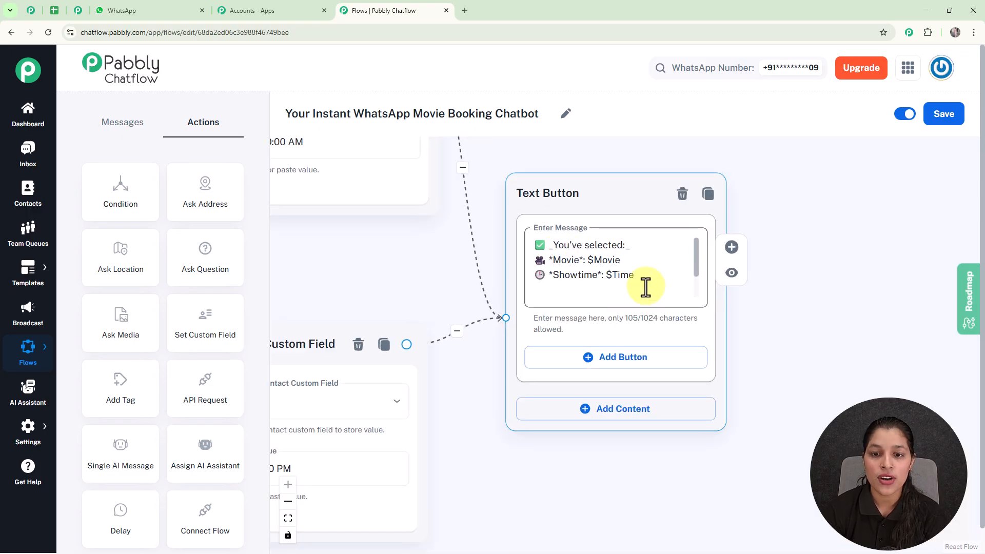
{"action": "scroll", "coordinate": [606, 282], "scroll_direction": "down", "scroll_amount": 3}
{"action": "scroll", "coordinate": [631, 305], "scroll_direction": "up", "scroll_amount": 2}
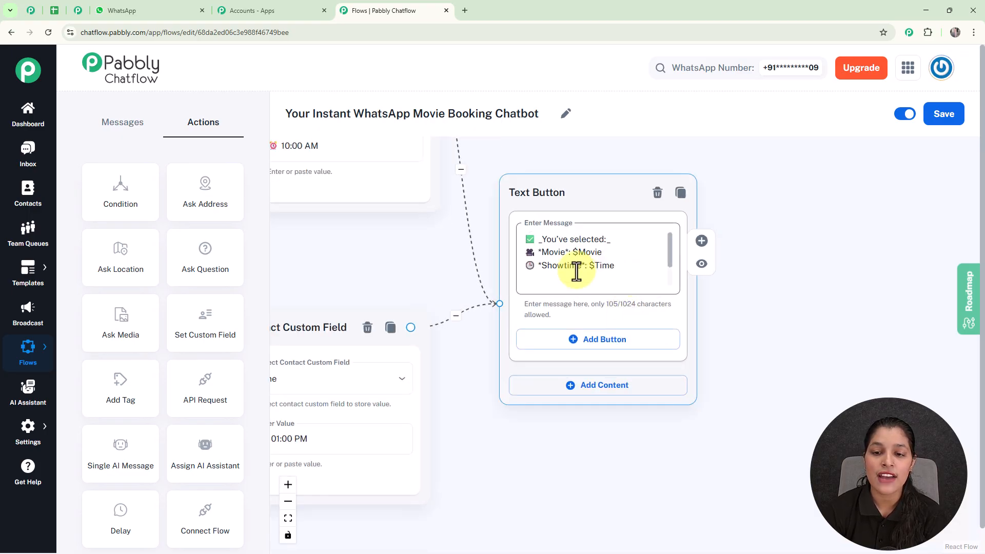
{"action": "scroll", "coordinate": [590, 267], "scroll_direction": "down", "scroll_amount": 3}
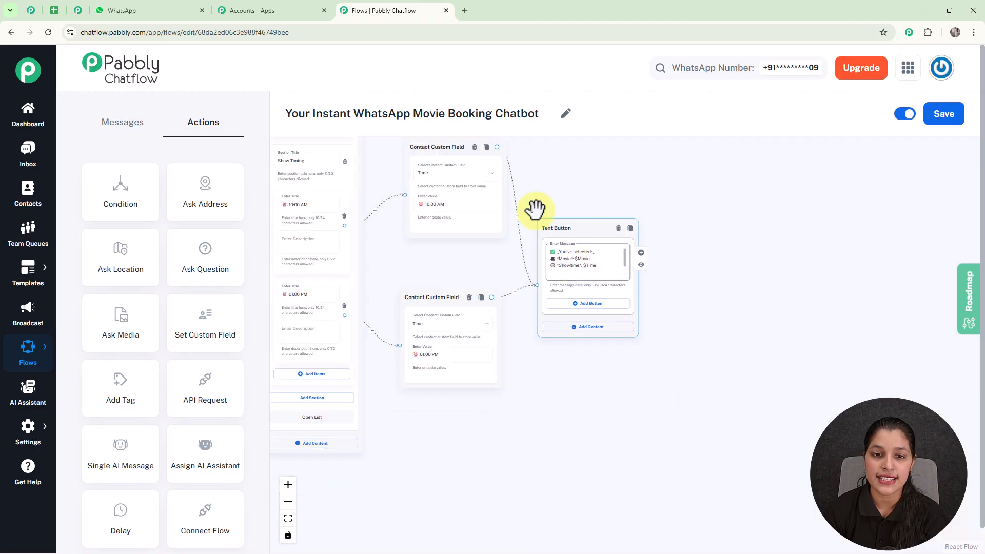
{"action": "scroll", "coordinate": [510, 171], "scroll_direction": "up", "scroll_amount": 2}
{"action": "left_click_drag", "start_coordinate": [725, 189], "coordinate": [800, 235]}
{"action": "left_click_drag", "start_coordinate": [438, 198], "coordinate": [500, 193]}
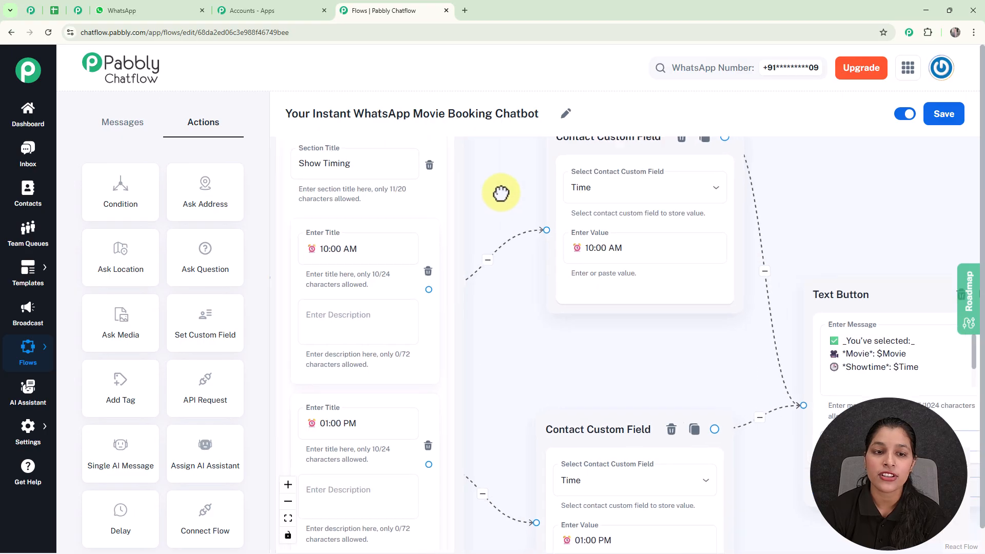
{"action": "left_click_drag", "start_coordinate": [608, 251], "coordinate": [627, 216]}
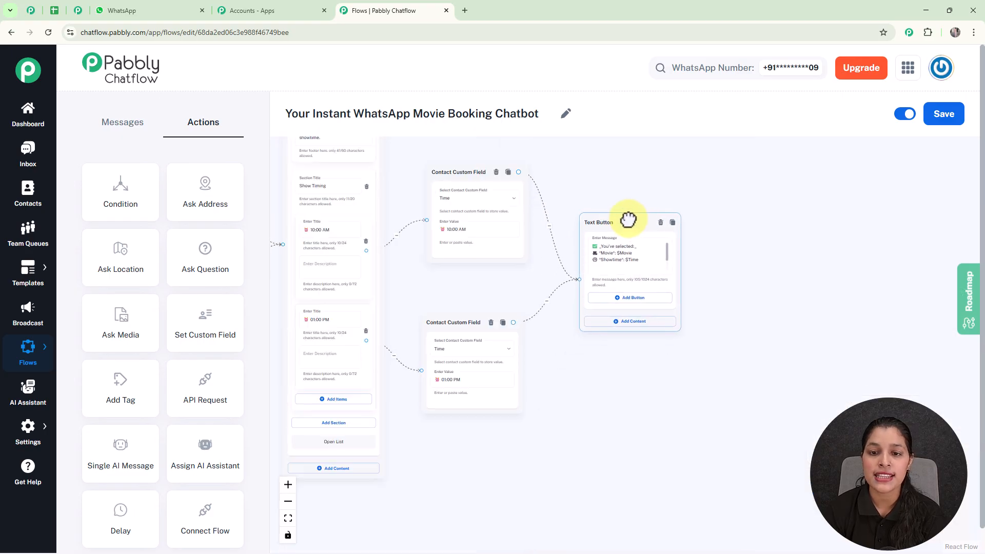
{"action": "left_click_drag", "start_coordinate": [617, 260], "coordinate": [690, 305]}
{"action": "left_click_drag", "start_coordinate": [713, 224], "coordinate": [595, 181]}
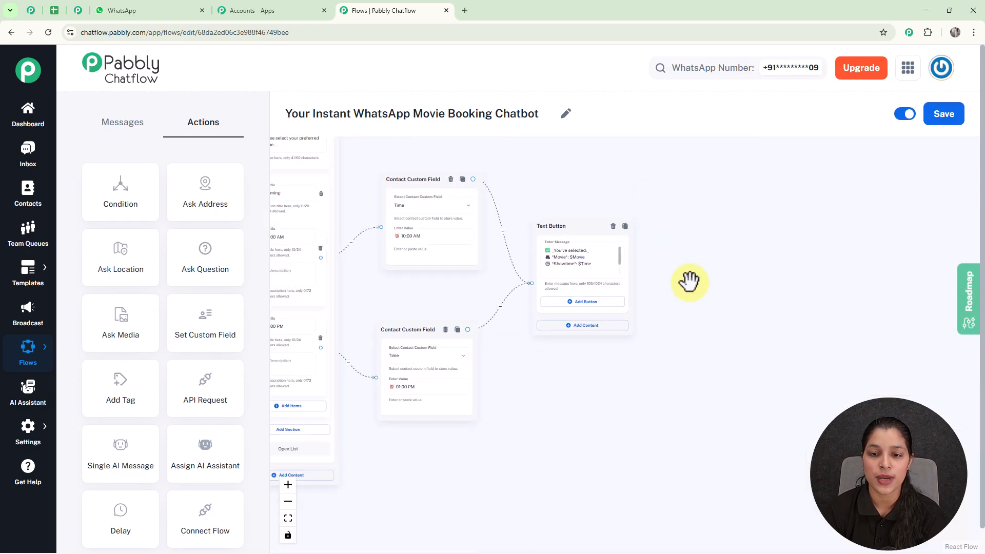
Add three buttons to the Text Button message: "✅ Confirm Booking", "🕐Change Time" and "🔙 Back to Movies"
{"action": "scroll", "coordinate": [679, 269], "scroll_direction": "up", "scroll_amount": 3}
{"action": "left_click_drag", "start_coordinate": [695, 290], "coordinate": [783, 299]}
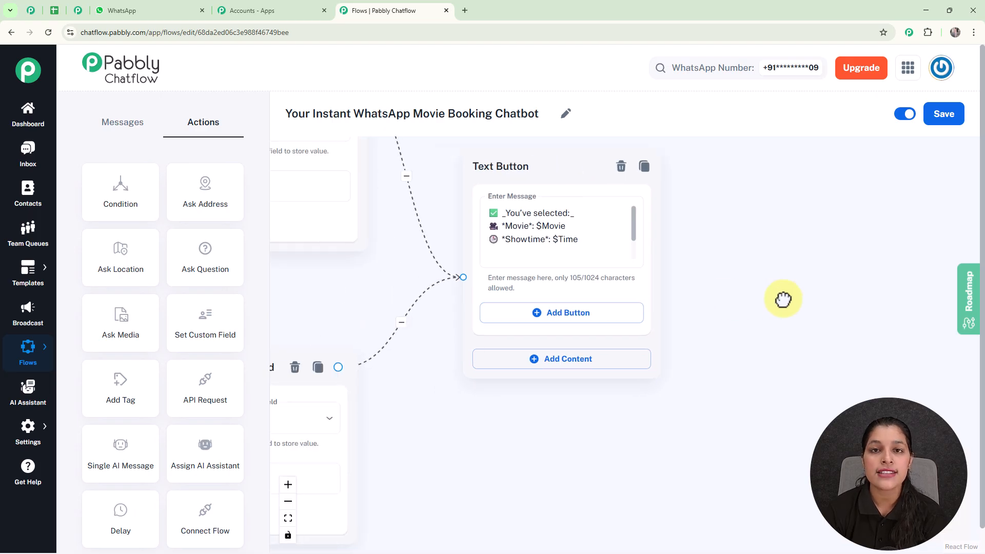
{"action": "left_click", "coordinate": [560, 322]}
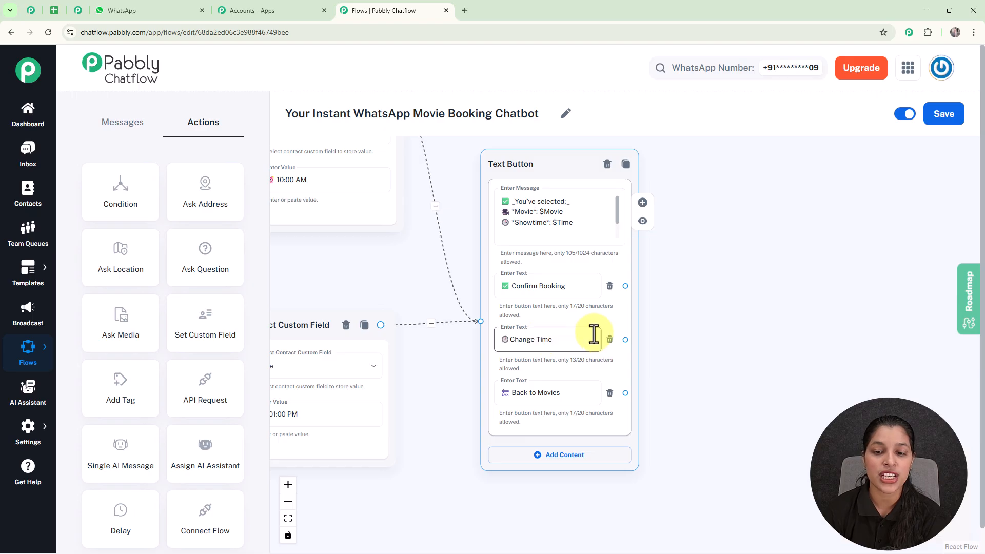
Connect the Change Time button back to the showtime List message
{"action": "scroll", "coordinate": [594, 334], "scroll_direction": "down", "scroll_amount": 8}
{"action": "scroll", "coordinate": [308, 340], "scroll_direction": "up", "scroll_amount": 6}
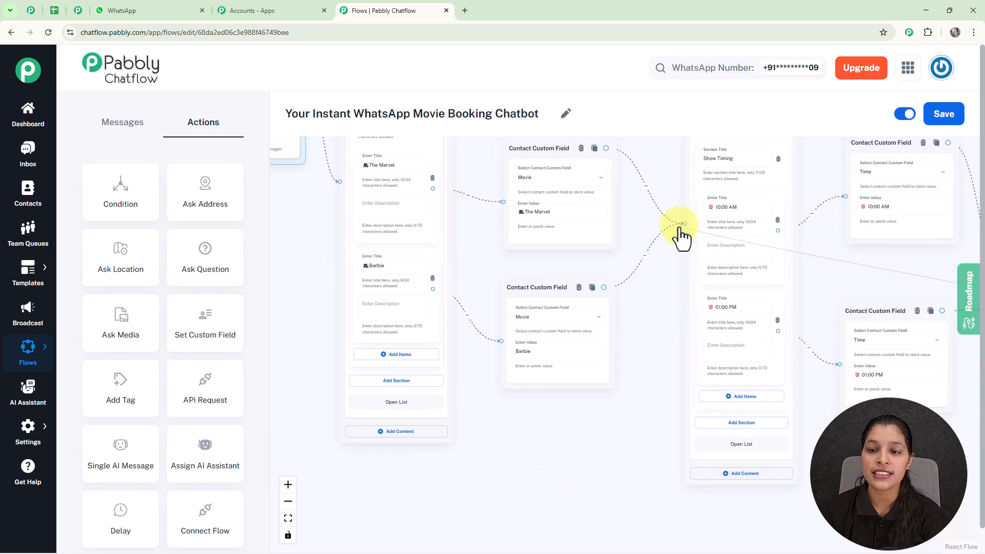
{"action": "left_click_drag", "start_coordinate": [667, 173], "coordinate": [480, 194]}
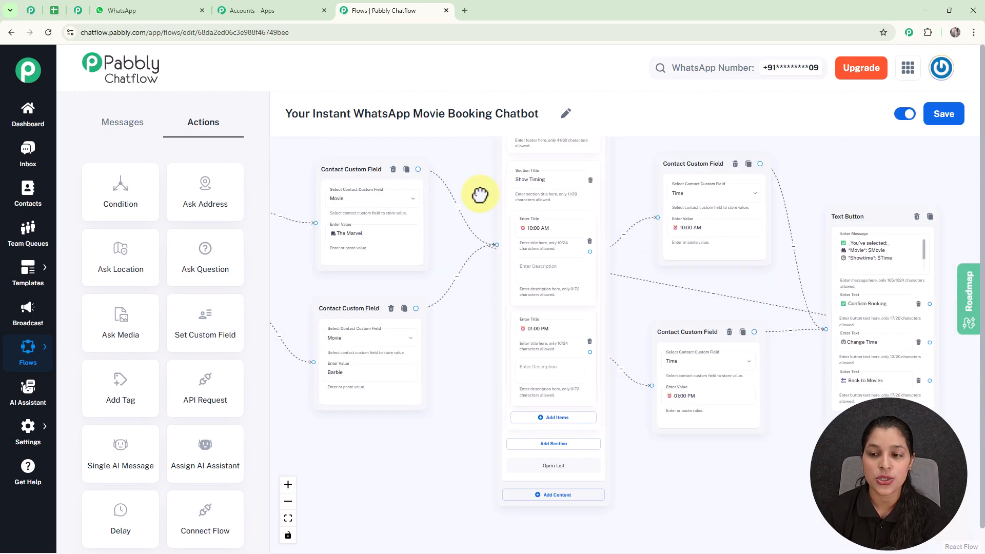
Connect the Back to Movies button back to the movie selection List message
{"action": "scroll", "coordinate": [479, 194], "scroll_direction": "down", "scroll_amount": 3}
{"action": "scroll", "coordinate": [683, 256], "scroll_direction": "up", "scroll_amount": 3}
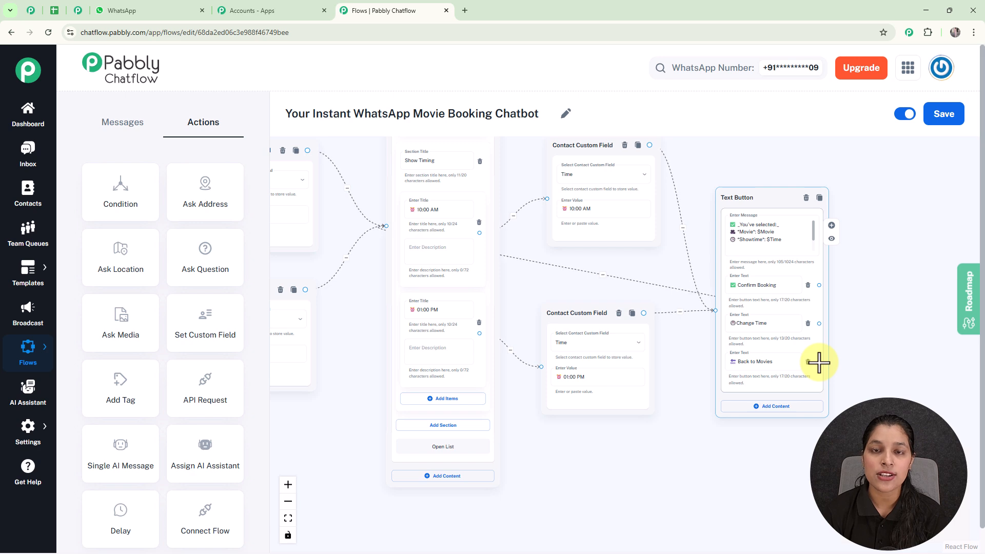
{"action": "left_click_drag", "start_coordinate": [819, 362], "coordinate": [347, 187]}
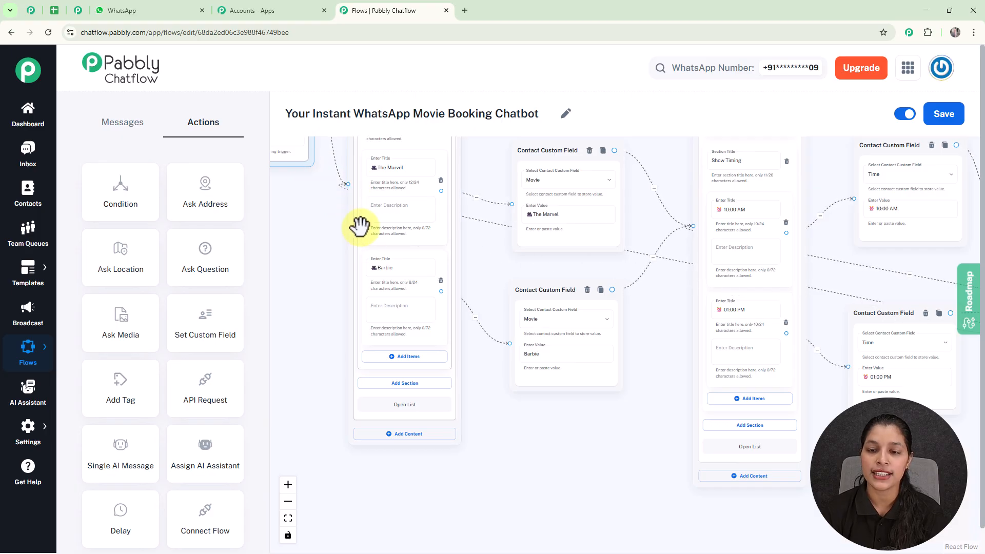
Add an Ask Question action beside the Text Button message and connect the Confirm Booking button to it
{"action": "scroll", "coordinate": [411, 319], "scroll_direction": "down", "scroll_amount": 1}
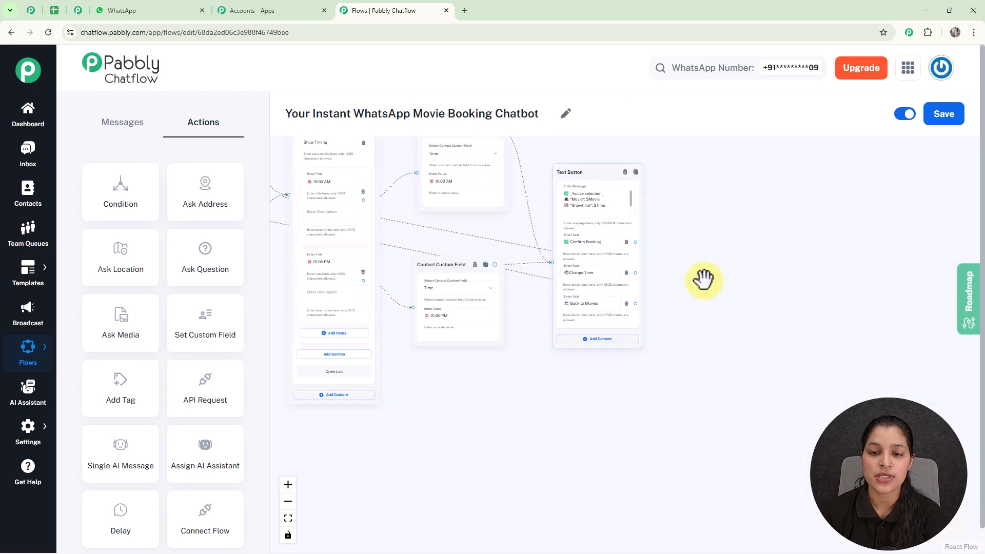
{"action": "scroll", "coordinate": [747, 330], "scroll_direction": "up", "scroll_amount": 4}
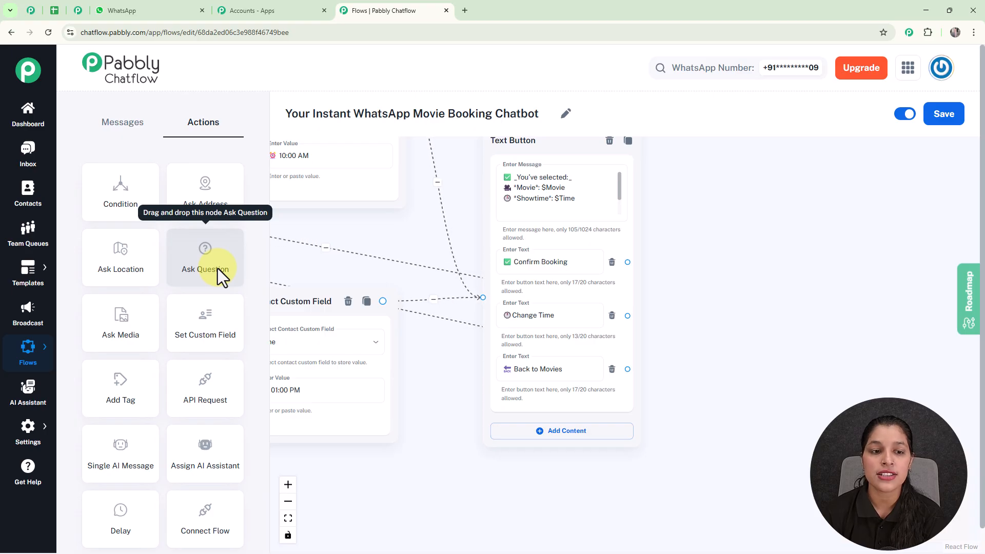
{"action": "left_click_drag", "start_coordinate": [206, 266], "coordinate": [729, 164]}
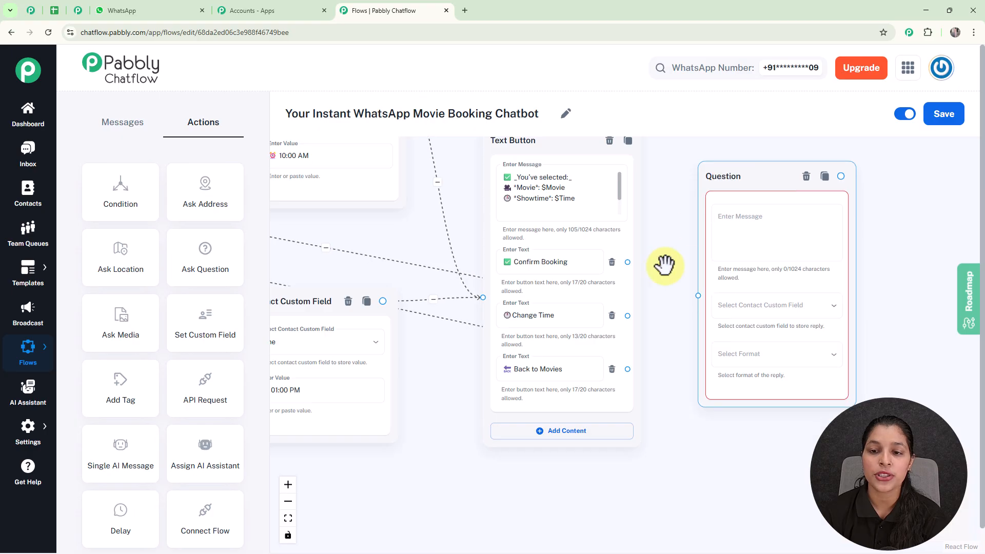
{"action": "left_click_drag", "start_coordinate": [626, 261], "coordinate": [699, 297]}
Set the Question node's message to "Please enter your Full Name to proceed booking"
{"action": "scroll", "coordinate": [769, 255], "scroll_direction": "up", "scroll_amount": 1}
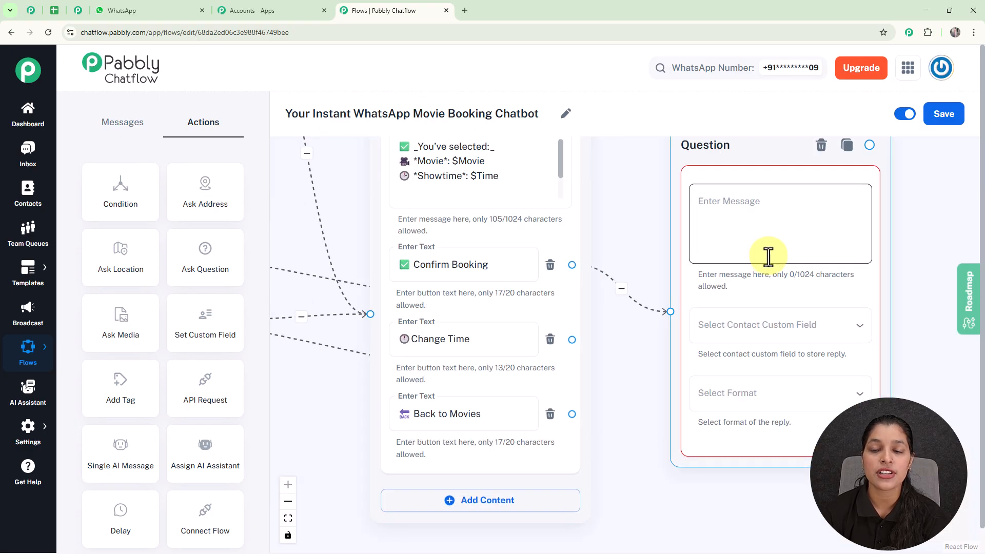
{"action": "scroll", "coordinate": [768, 255], "scroll_direction": "up", "scroll_amount": 1}
{"action": "left_click", "coordinate": [768, 255]}
{"action": "type", "text": "Please enter your Full Name to proceed booking"}
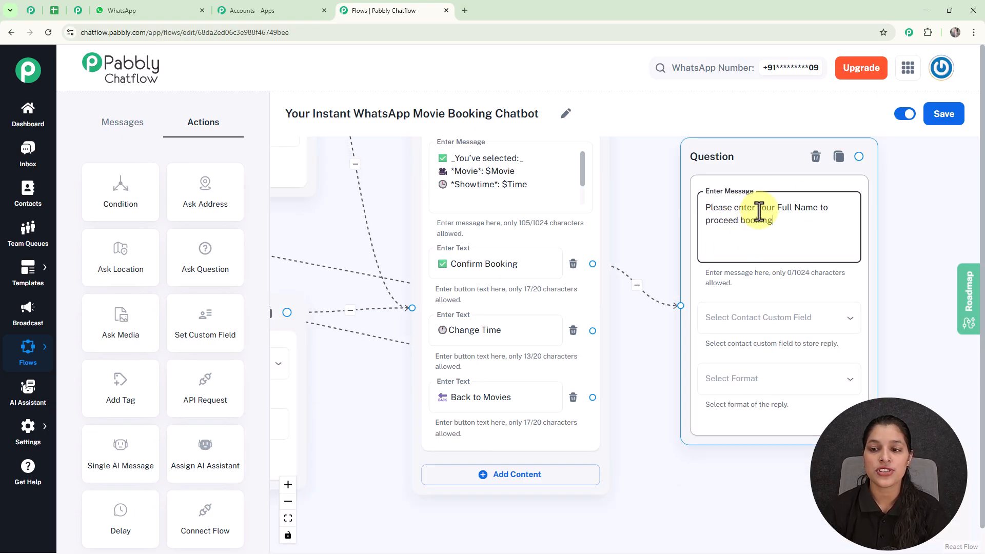
Store the full-name reply in the FullName custom field and set its format to Any
{"action": "left_click", "coordinate": [761, 317]}
{"action": "scroll", "coordinate": [762, 332], "scroll_direction": "down", "scroll_amount": 10}
{"action": "scroll", "coordinate": [761, 330], "scroll_direction": "down", "scroll_amount": 14}
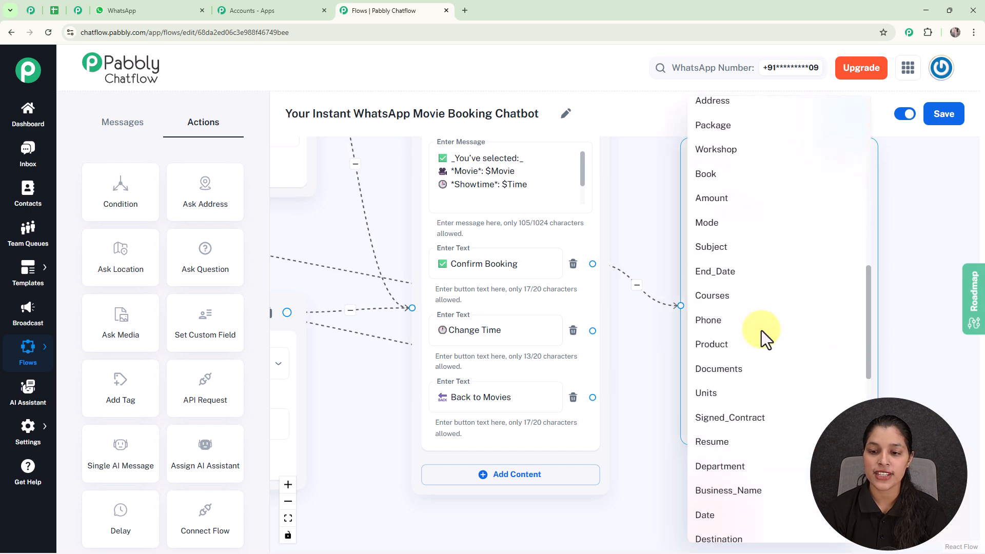
{"action": "left_click", "coordinate": [715, 177]}
{"action": "left_click", "coordinate": [751, 377]}
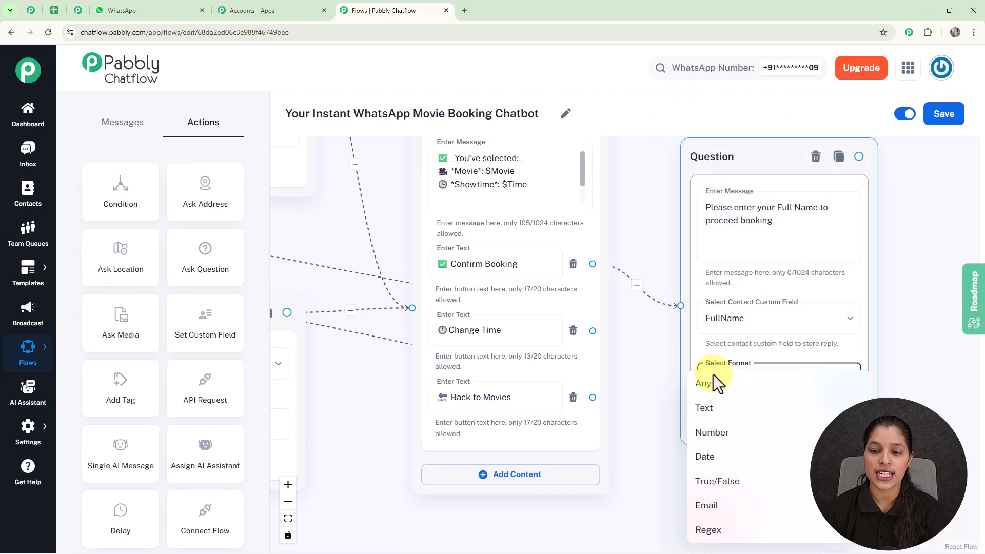
{"action": "left_click", "coordinate": [710, 386]}
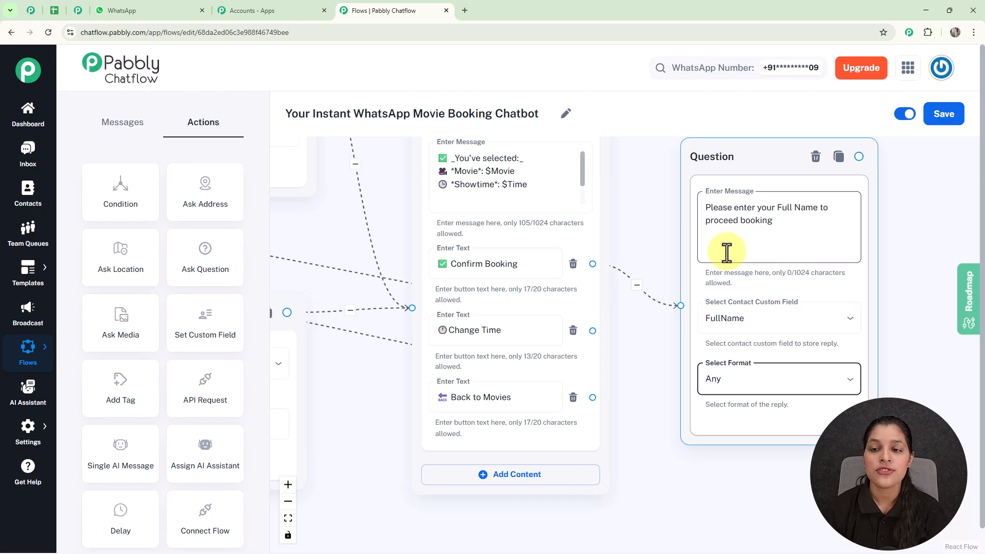
Add a second Question node with message "Please enter 🎟️ Number of Tickets you want:" and connect the full-name question to it
{"action": "scroll", "coordinate": [725, 256], "scroll_direction": "down", "scroll_amount": 4}
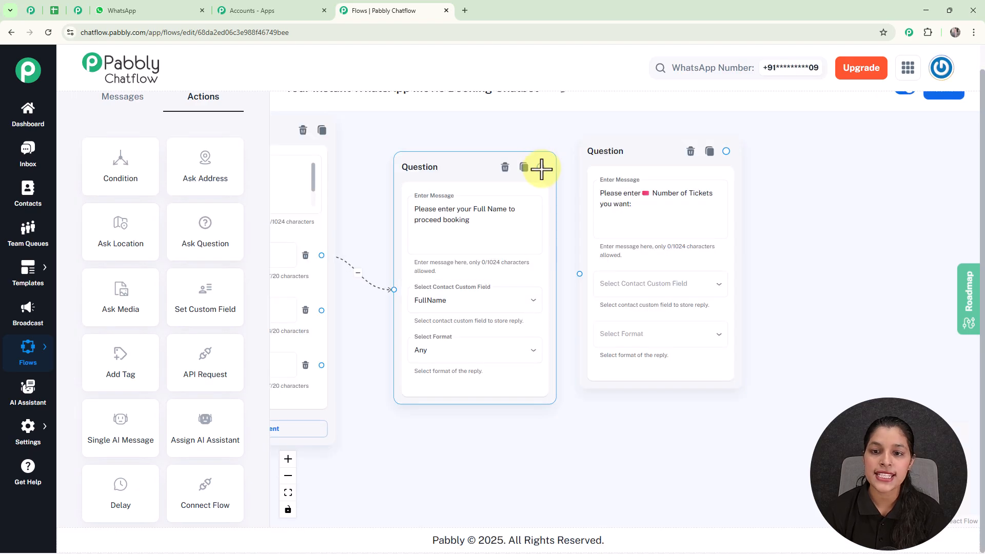
{"action": "left_click_drag", "start_coordinate": [541, 168], "coordinate": [580, 273]}
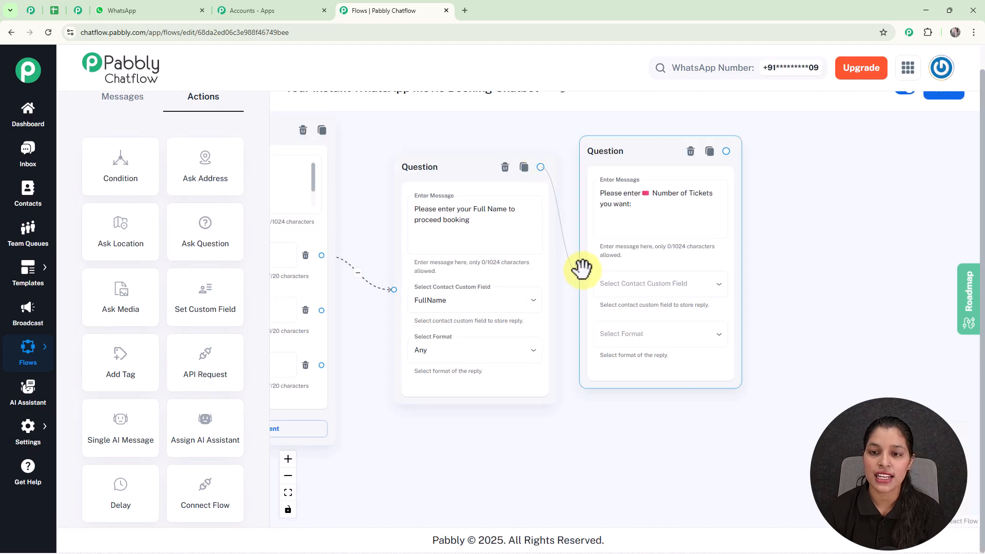
Store the number-of-tickets reply in the Tickets custom field and set its format to Any
{"action": "left_click", "coordinate": [653, 288]}
{"action": "scroll", "coordinate": [656, 302], "scroll_direction": "down", "scroll_amount": 4}
{"action": "scroll", "coordinate": [654, 302], "scroll_direction": "down", "scroll_amount": 3}
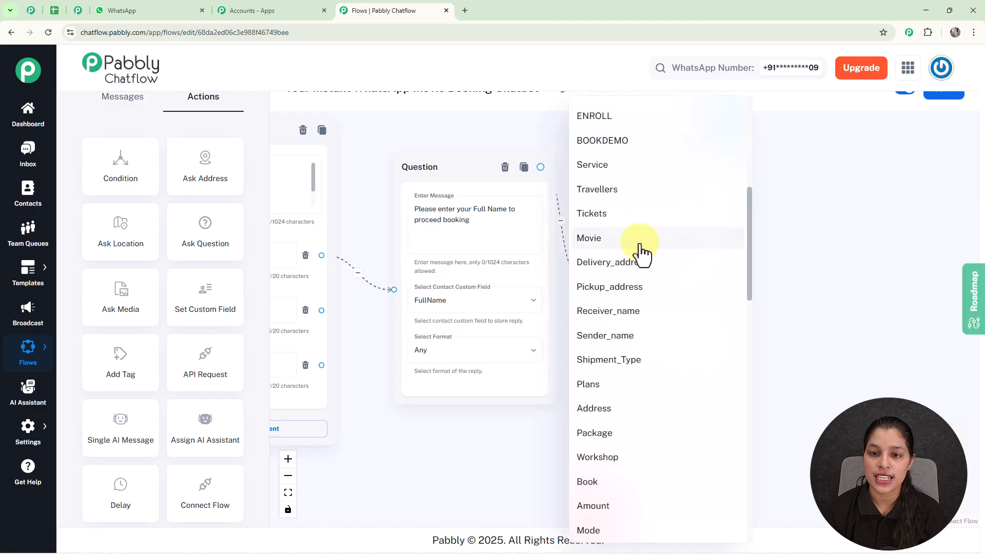
{"action": "left_click", "coordinate": [622, 221]}
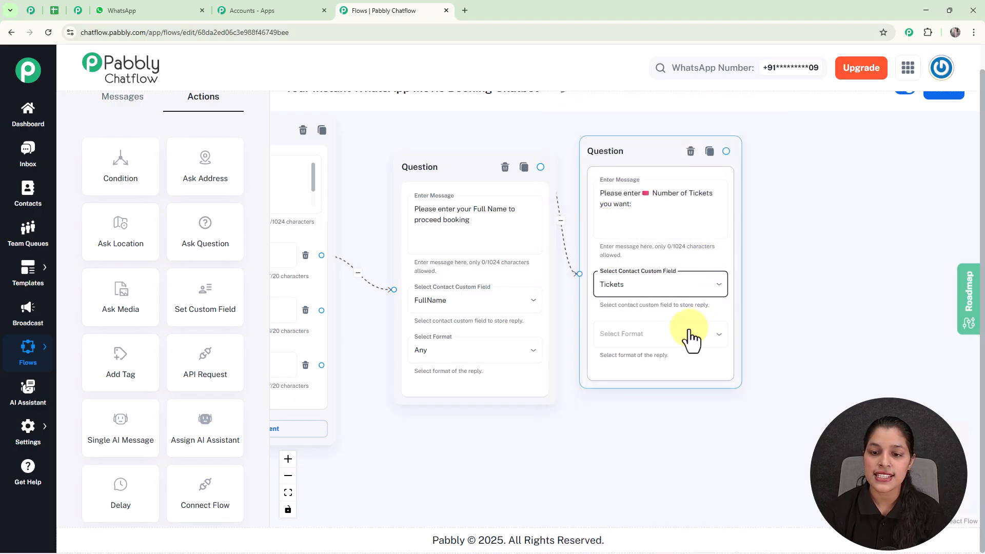
{"action": "left_click", "coordinate": [653, 337]}
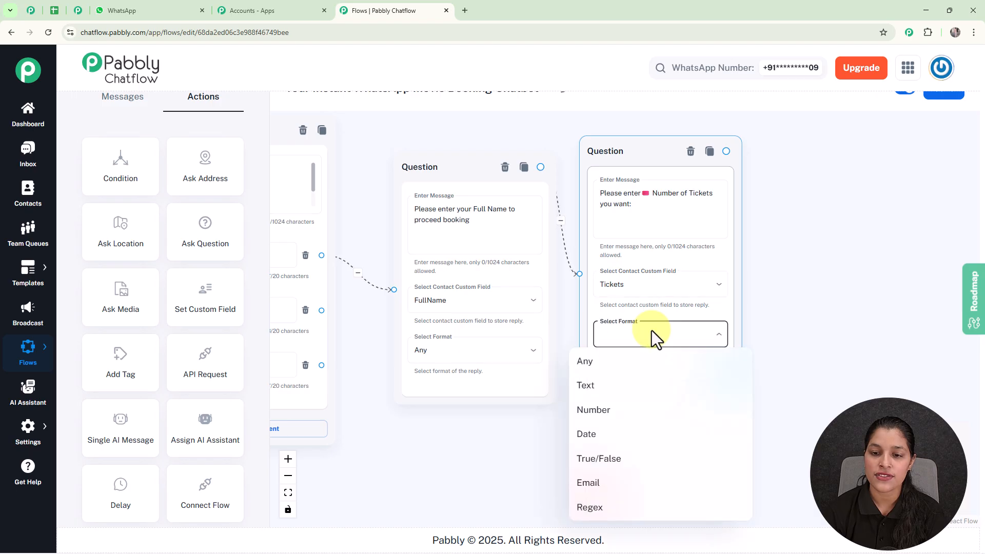
{"action": "left_click", "coordinate": [619, 370]}
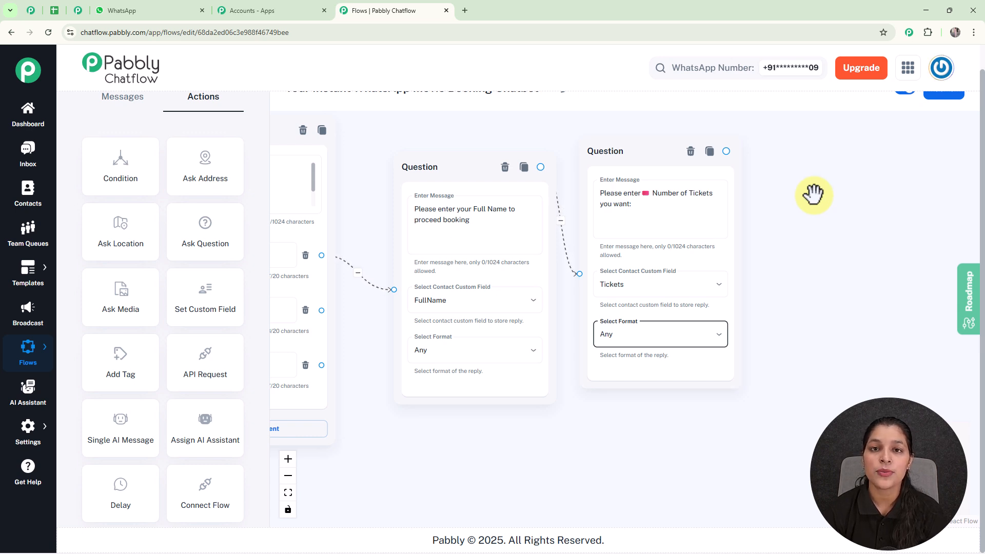
Connect the tickets question to a Text Button message reading "🎉 *Woohoo! Your booking is confirmed.* 🍿 _Enjoy your movie experience with CinemaGuide!_"
{"action": "left_click_drag", "start_coordinate": [726, 151], "coordinate": [818, 220]}
{"action": "left_click", "coordinate": [850, 252]}
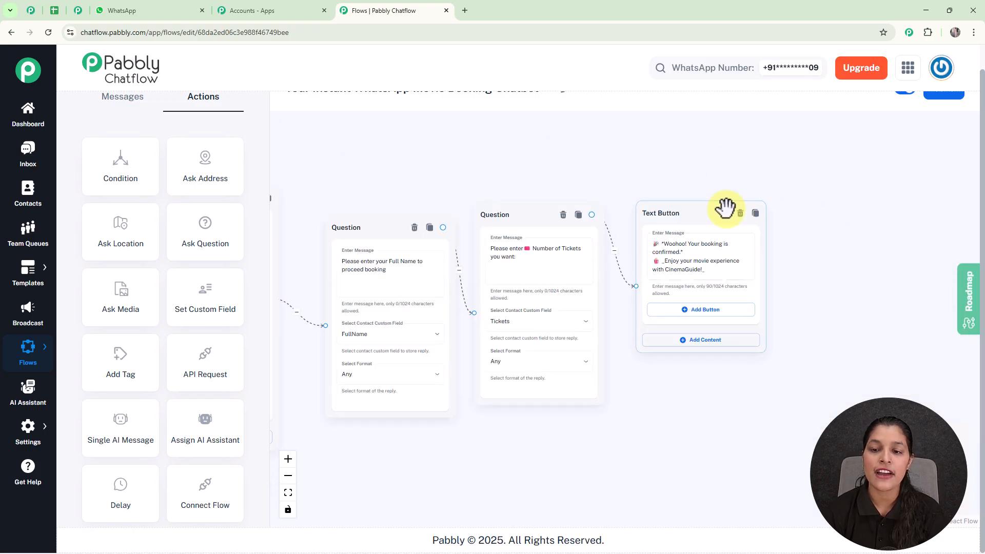
{"action": "left_click", "coordinate": [570, 151]}
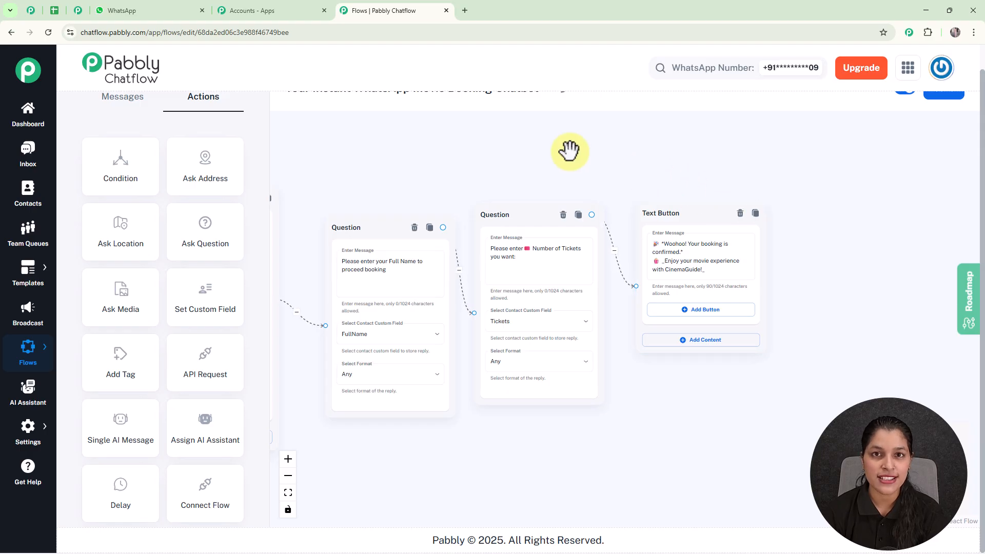
Check the layout of the complete movie booking flow and save it
{"action": "scroll", "coordinate": [570, 150], "scroll_direction": "down", "scroll_amount": 2}
{"action": "left_click_drag", "start_coordinate": [569, 149], "coordinate": [785, 230]}
{"action": "scroll", "coordinate": [785, 231], "scroll_direction": "down", "scroll_amount": 3}
{"action": "left_click_drag", "start_coordinate": [624, 229], "coordinate": [678, 269]}
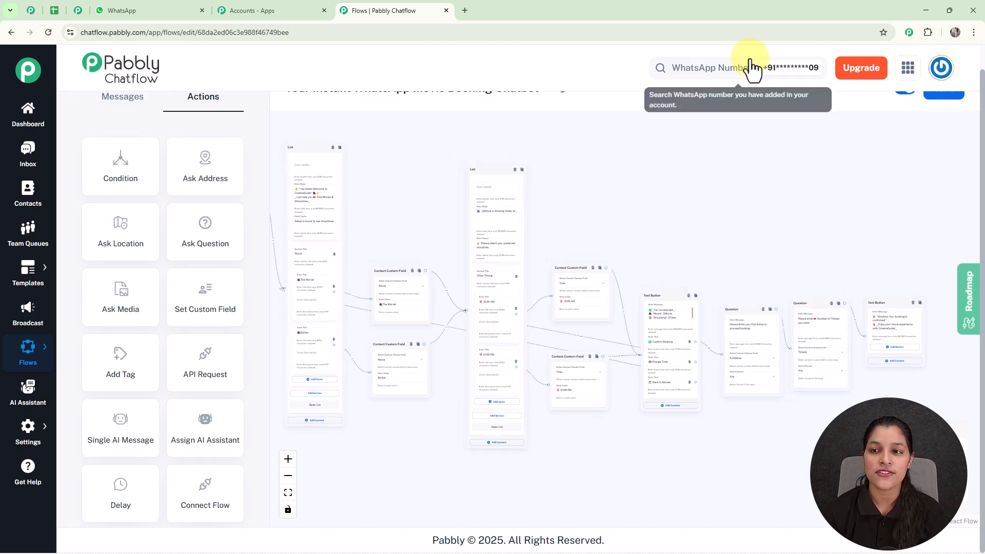
{"action": "scroll", "coordinate": [765, 97], "scroll_direction": "up", "scroll_amount": 1}
{"action": "left_click", "coordinate": [948, 119]}
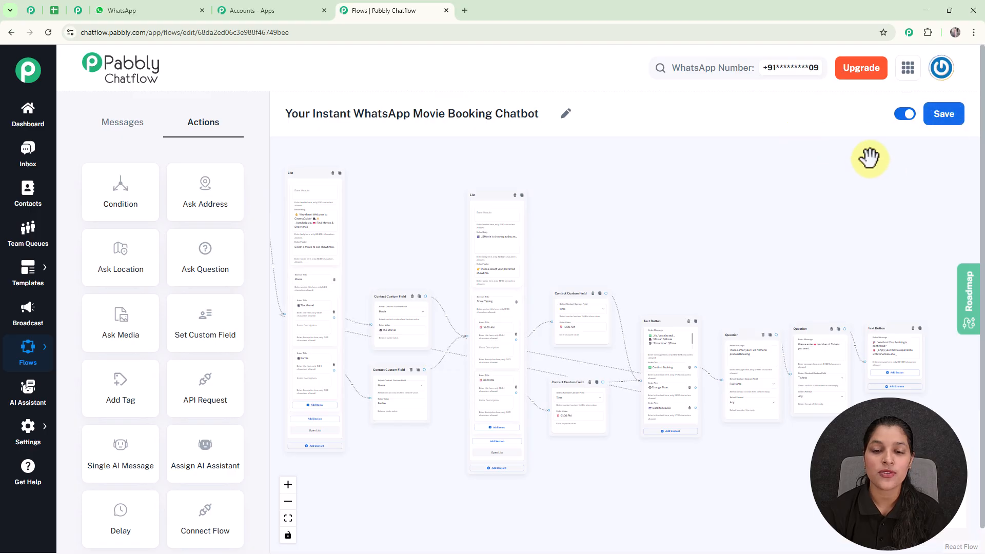
{"action": "left_click_drag", "start_coordinate": [760, 219], "coordinate": [772, 249]}
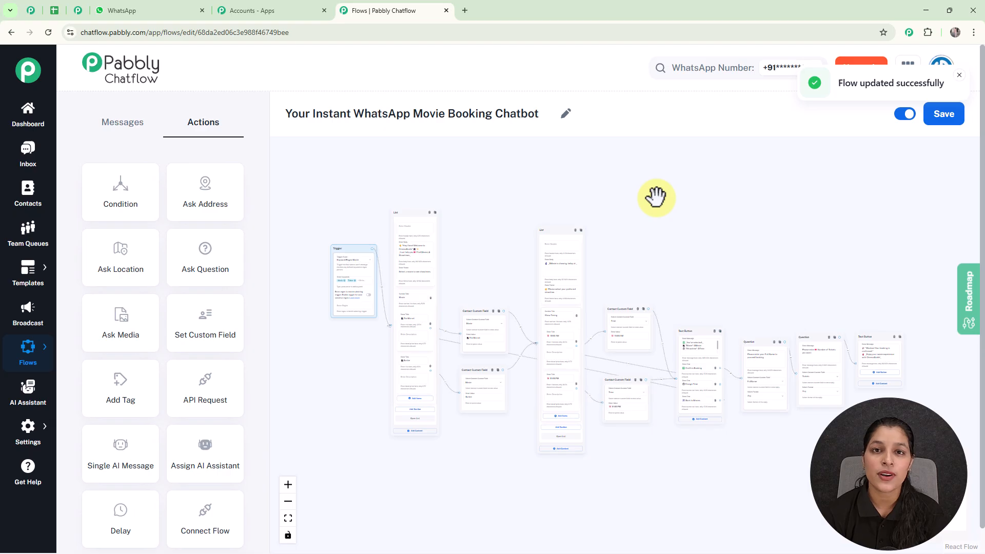
Review the movie booking chat in the inbox, from the "Movie" keyword message to the showtime selection
{"action": "left_click", "coordinate": [25, 163]}
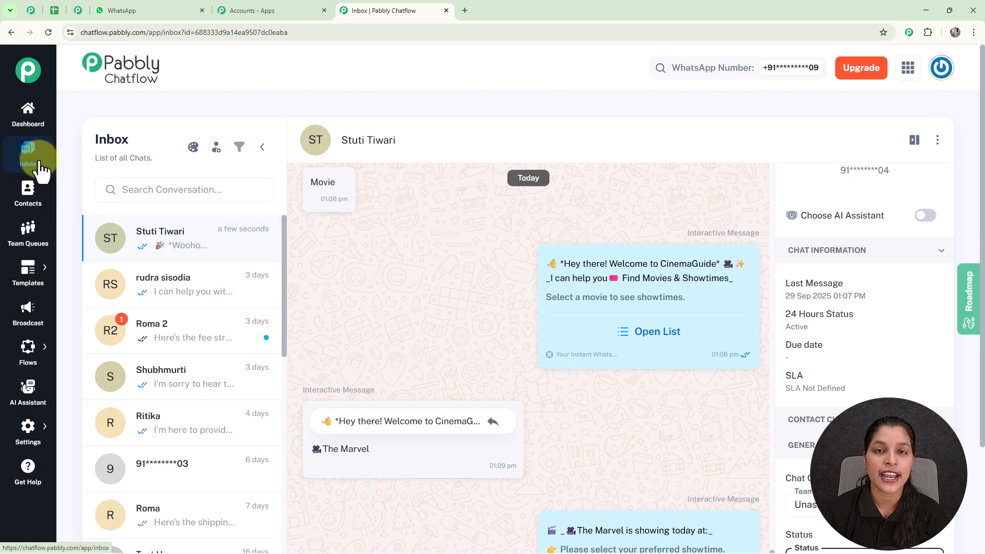
{"action": "scroll", "coordinate": [223, 265], "scroll_direction": "down", "scroll_amount": 1}
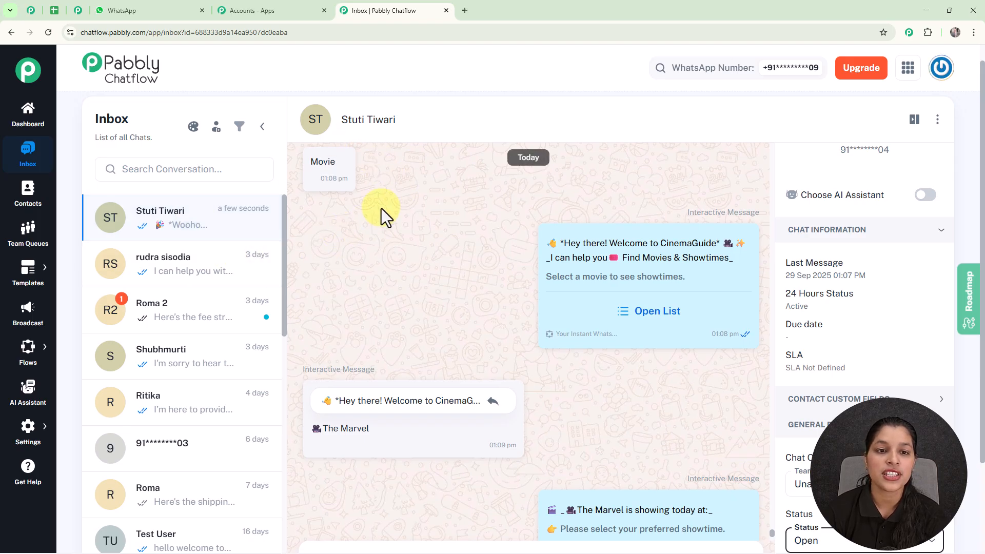
{"action": "mouse_move", "coordinate": [532, 232]}
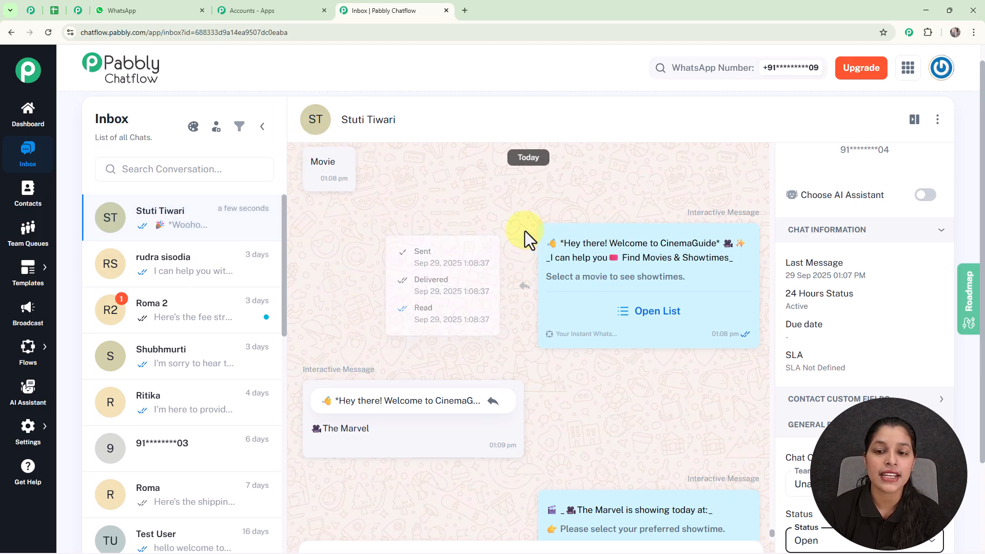
{"action": "scroll", "coordinate": [586, 319], "scroll_direction": "down", "scroll_amount": 1}
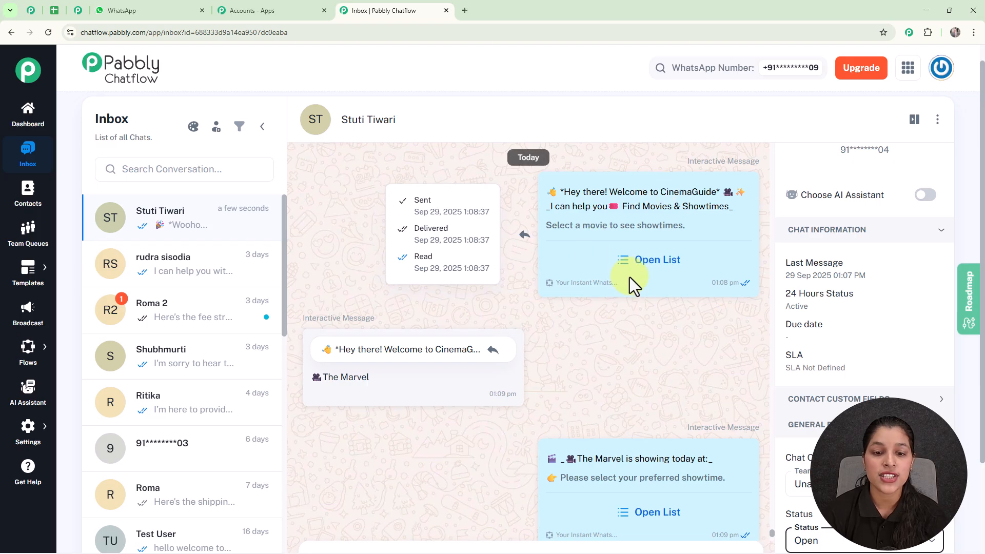
{"action": "scroll", "coordinate": [606, 291], "scroll_direction": "down", "scroll_amount": 1}
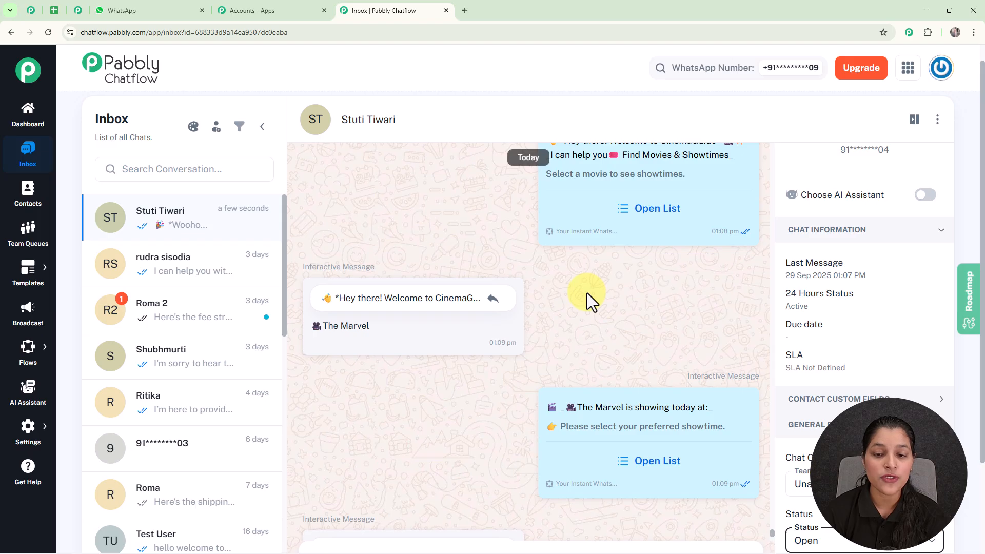
{"action": "scroll", "coordinate": [609, 379], "scroll_direction": "down", "scroll_amount": 2}
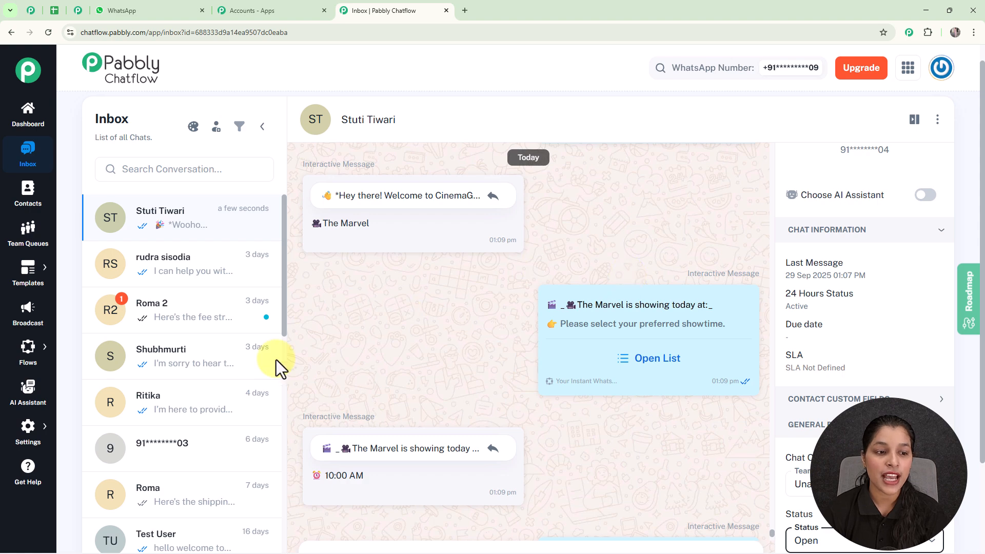
Bring up the share link for the "Your Instant WhatsApp Movie Booking Chatbot" flow from the list of flows
{"action": "left_click", "coordinate": [26, 349]}
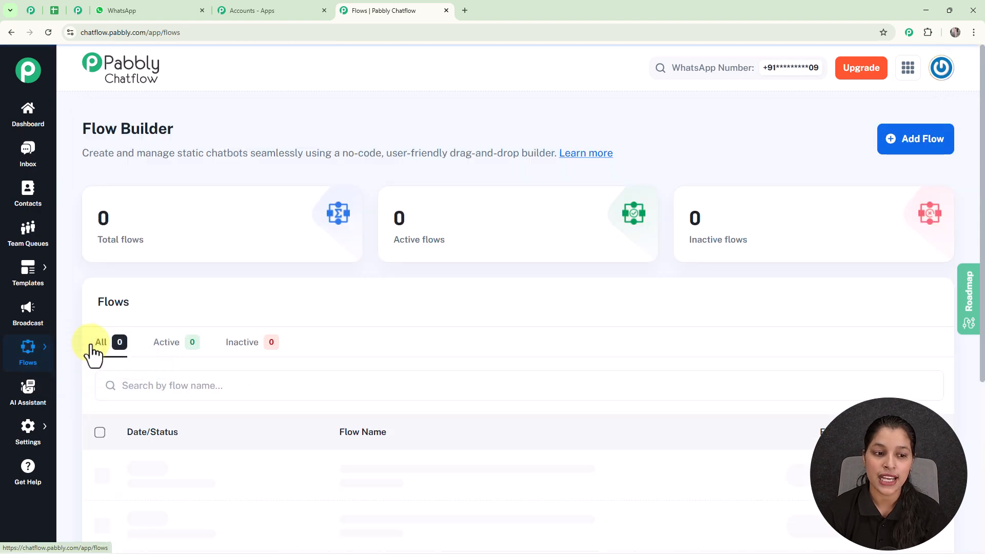
{"action": "scroll", "coordinate": [388, 424], "scroll_direction": "down", "scroll_amount": 2}
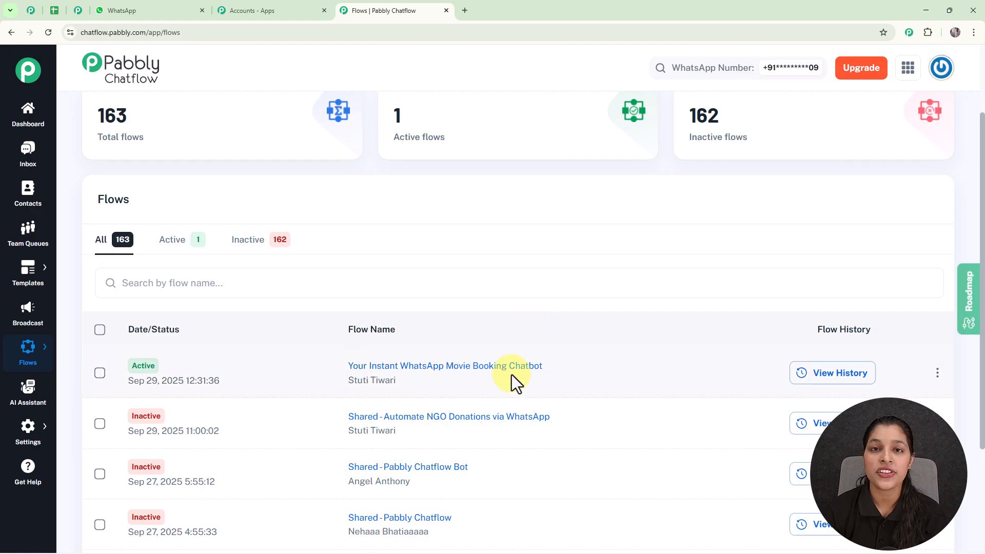
{"action": "left_click", "coordinate": [938, 373]}
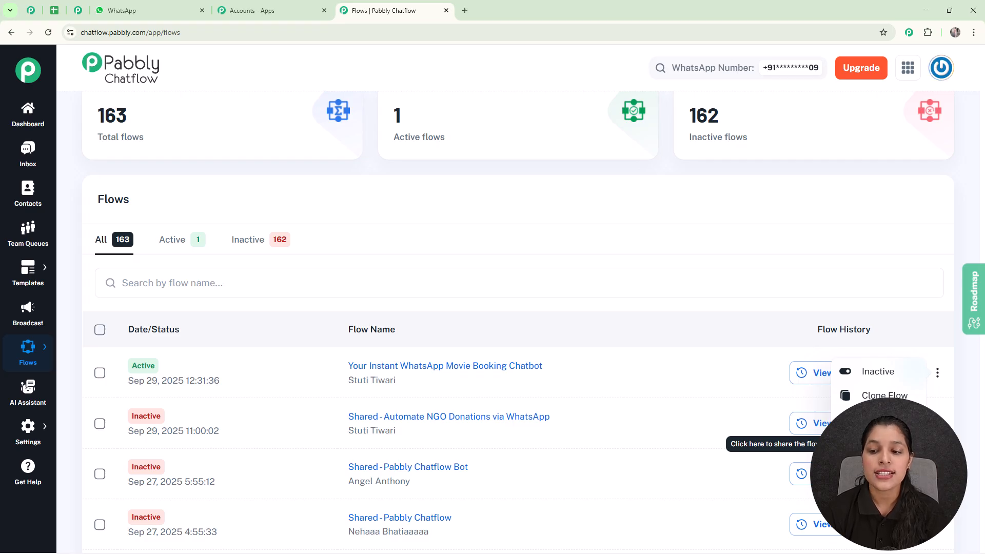
{"action": "left_click", "coordinate": [872, 444]}
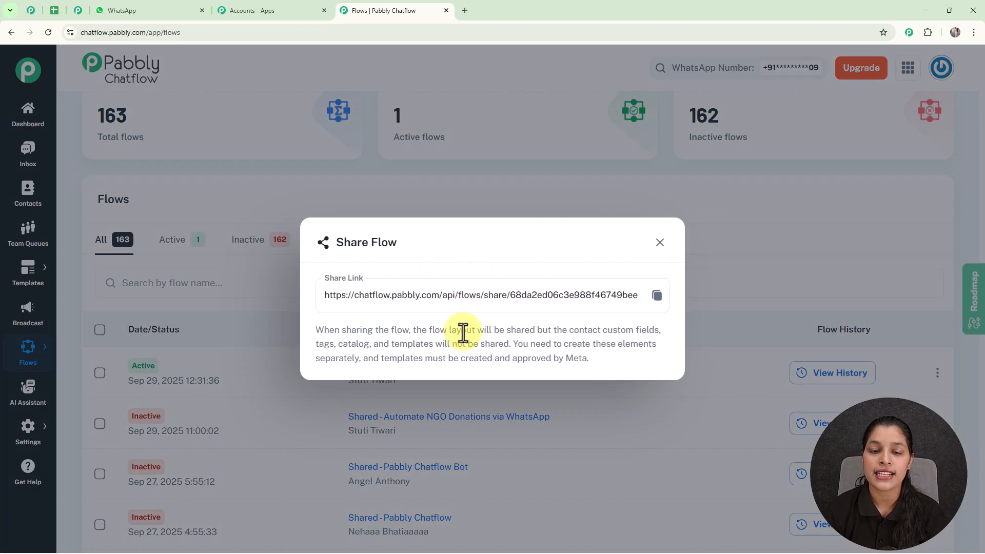